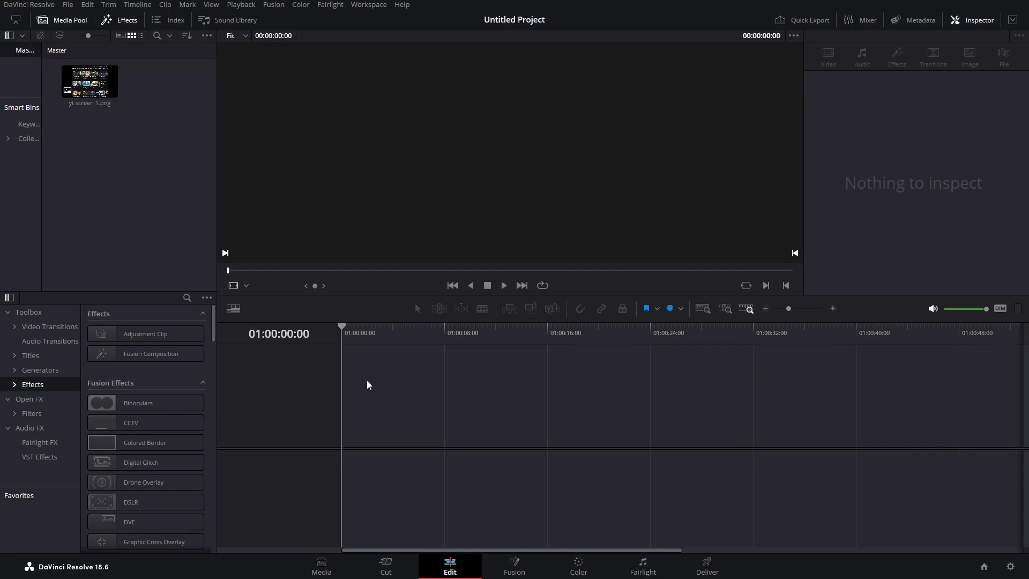
# - Preview yt screen 1.png, then drop a Fusion Composition clip onto Video 1 and select it
pyautogui.click(91, 89)
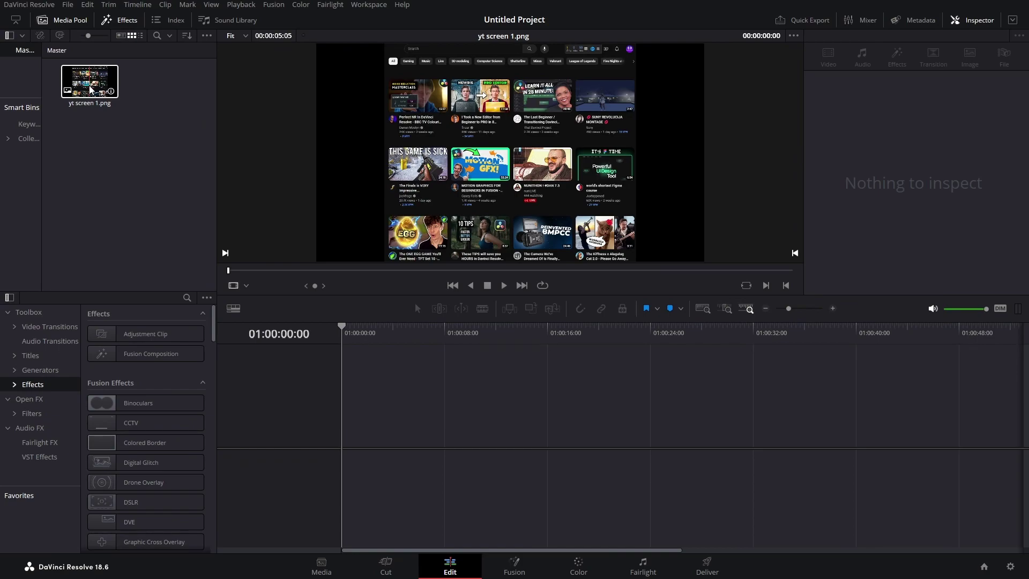
pyautogui.moveTo(137, 354); pyautogui.dragTo(334, 433)
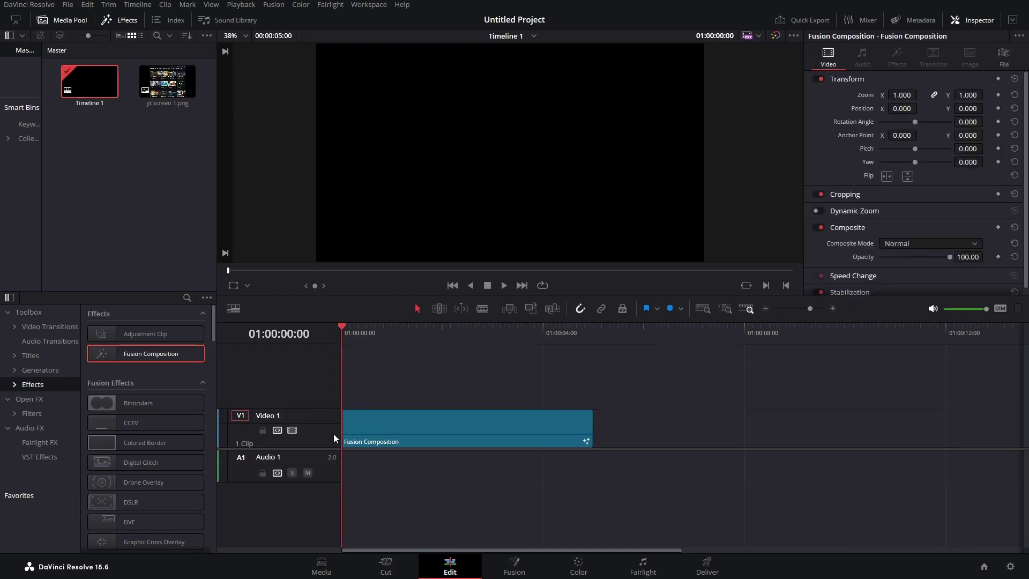
pyautogui.click(465, 435)
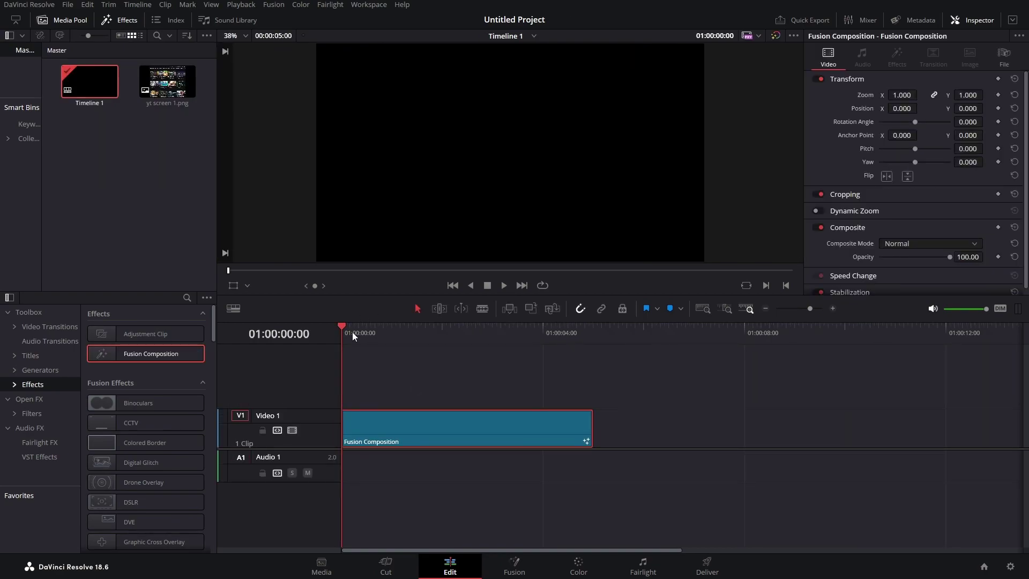
# - In Fusion, add a Background node and the yt screen screenshot to the node graph
pyautogui.click(514, 566)
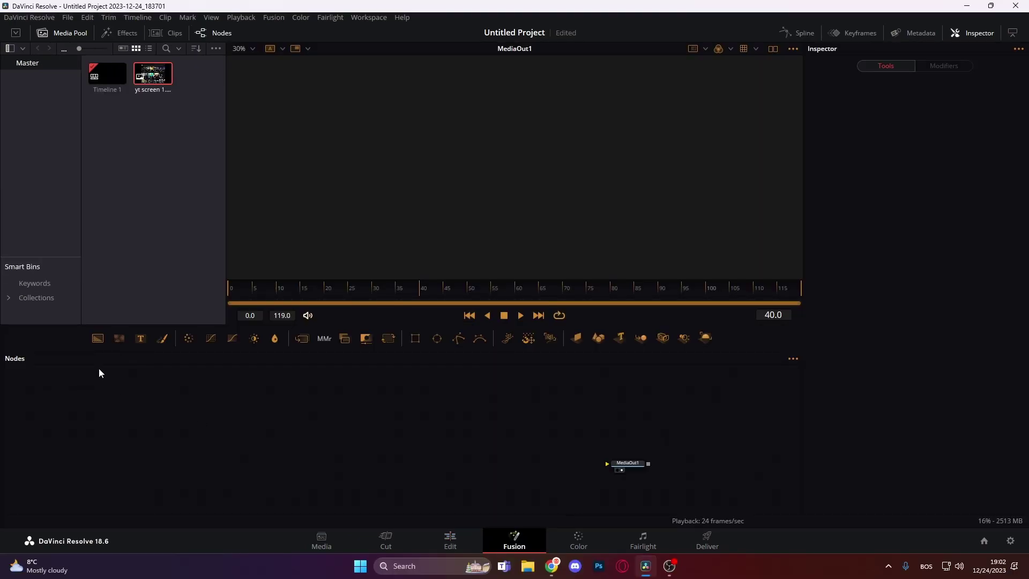
pyautogui.moveTo(98, 338); pyautogui.dragTo(621, 465)
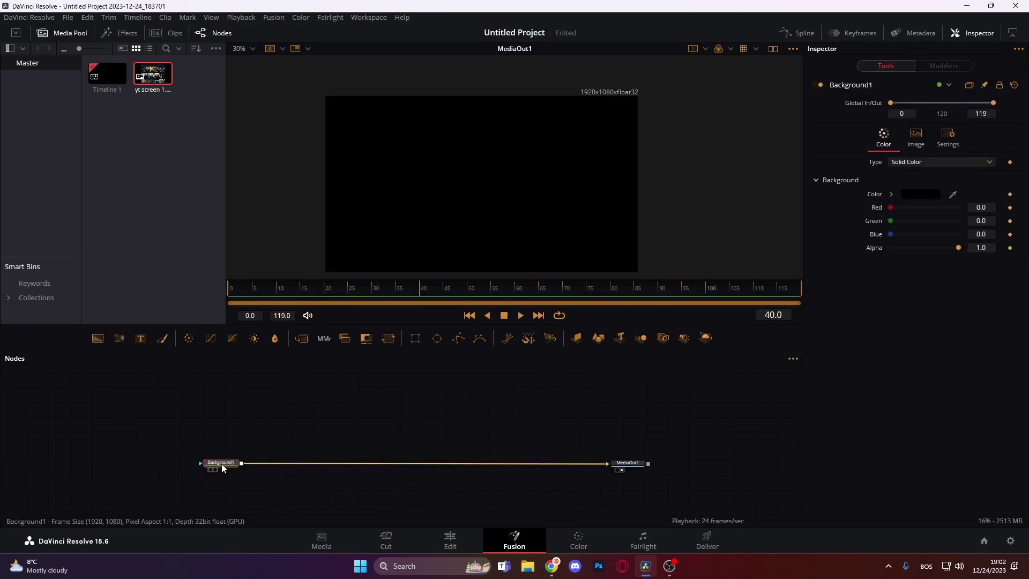
pyautogui.moveTo(223, 468); pyautogui.dragTo(217, 470)
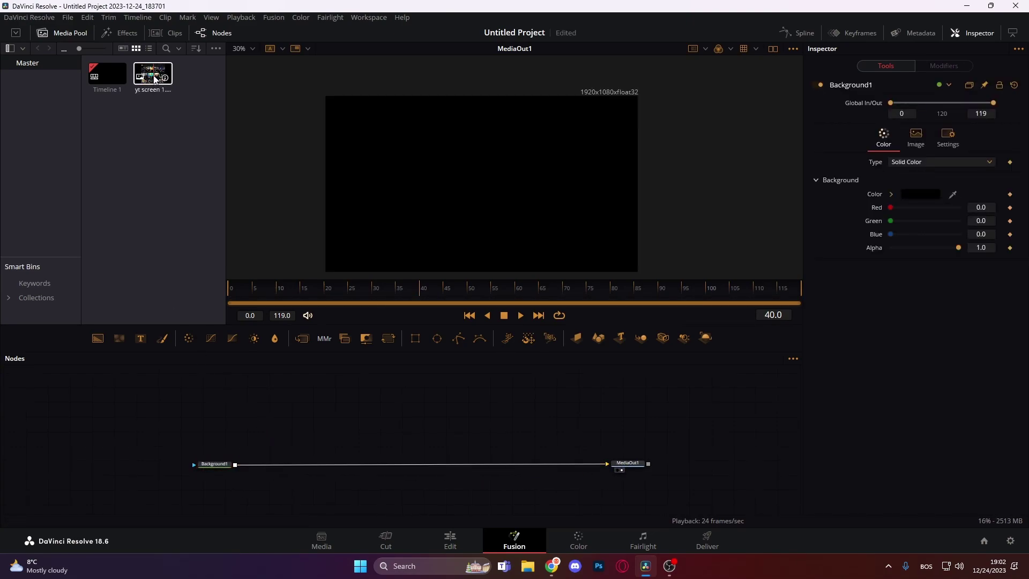
pyautogui.moveTo(154, 79); pyautogui.dragTo(294, 464)
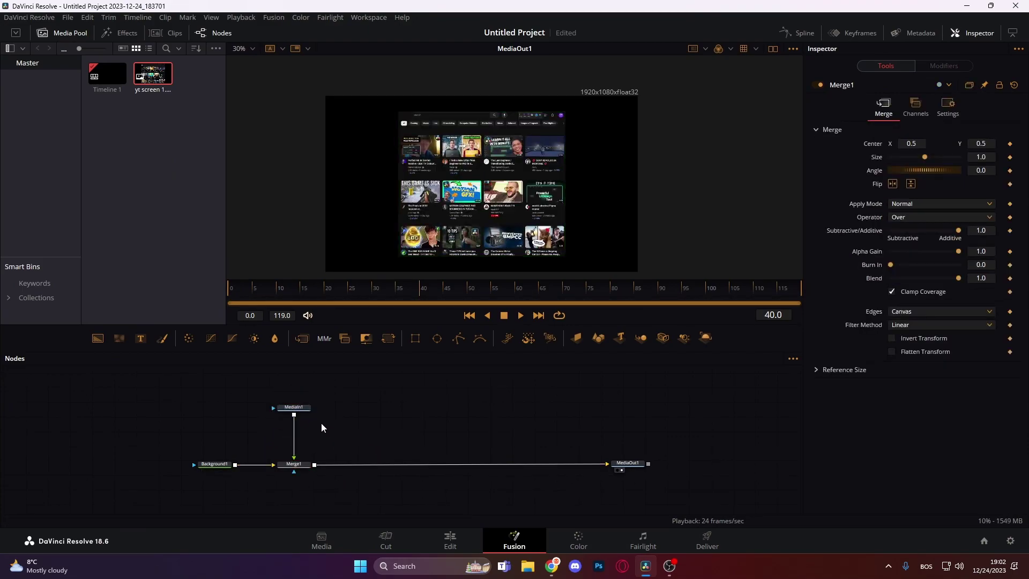
# - Set Background1's colour to the screenshot's dark grey backdrop, 0.058823 RGB
pyautogui.click(218, 469)
pyautogui.scroll(5, 556, 162)
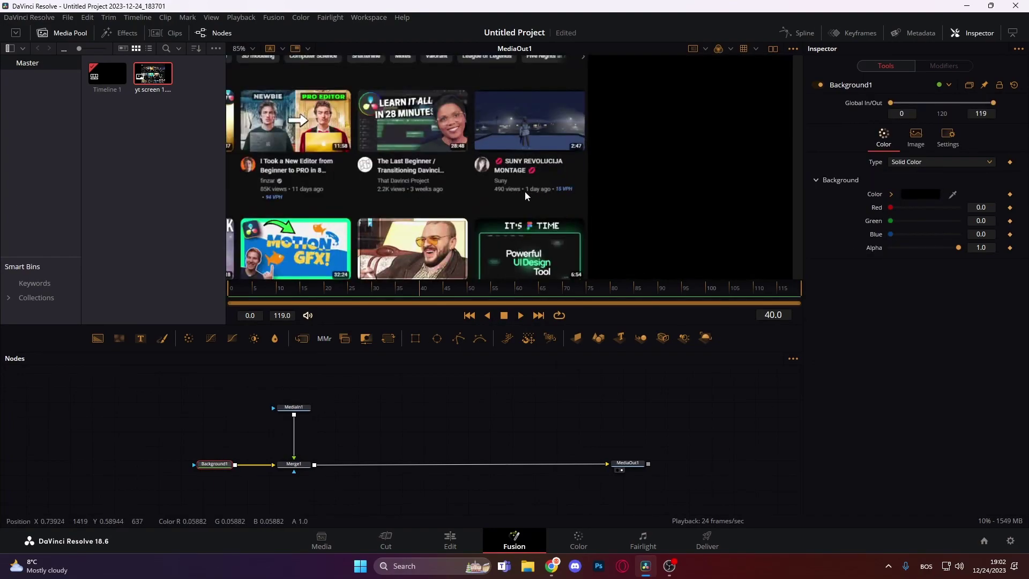
pyautogui.moveTo(950, 195); pyautogui.dragTo(471, 202)
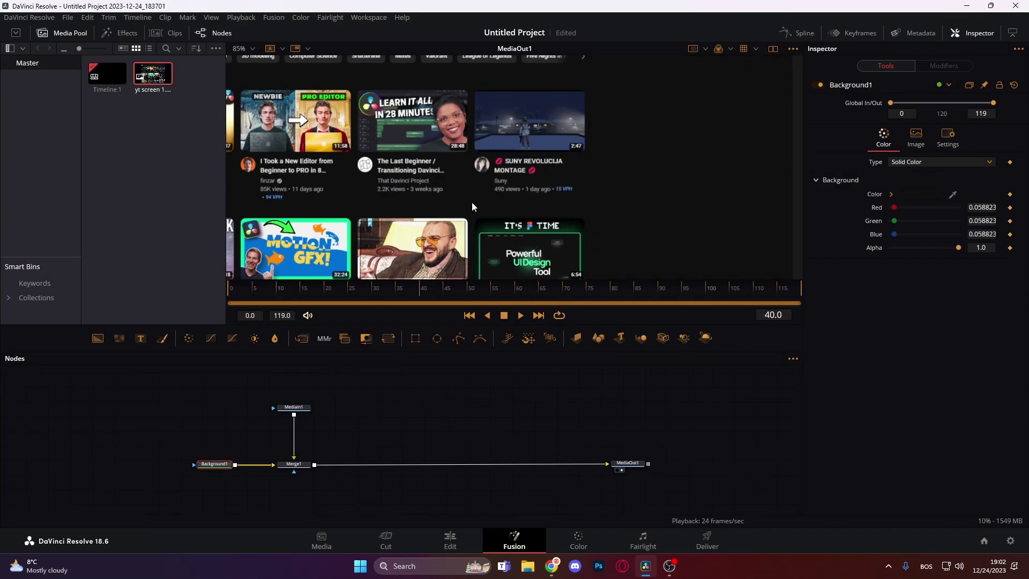
pyautogui.scroll(-5, 455, 179)
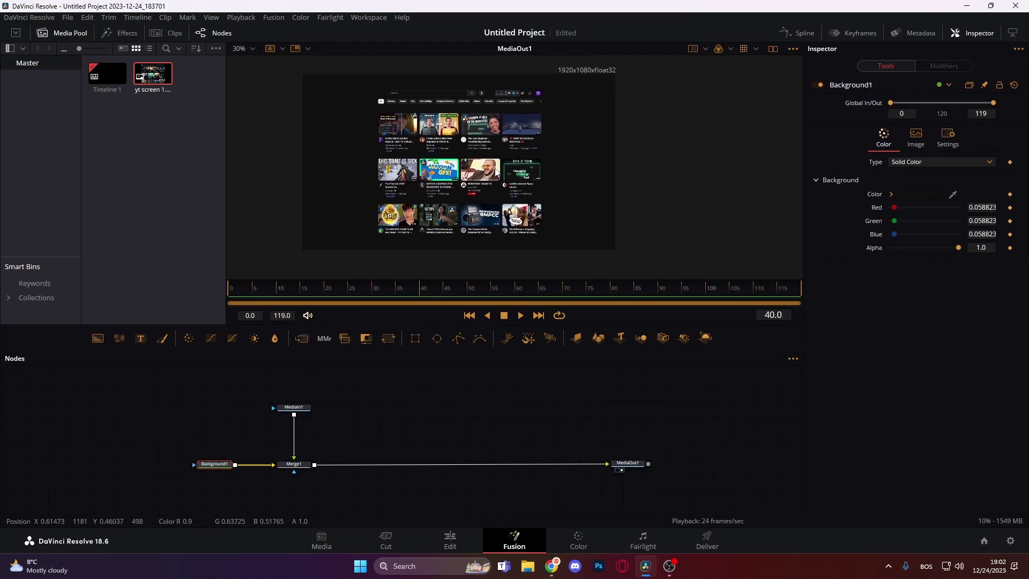
pyautogui.scroll(2, 319, 147)
pyautogui.scroll(-2, 437, 161)
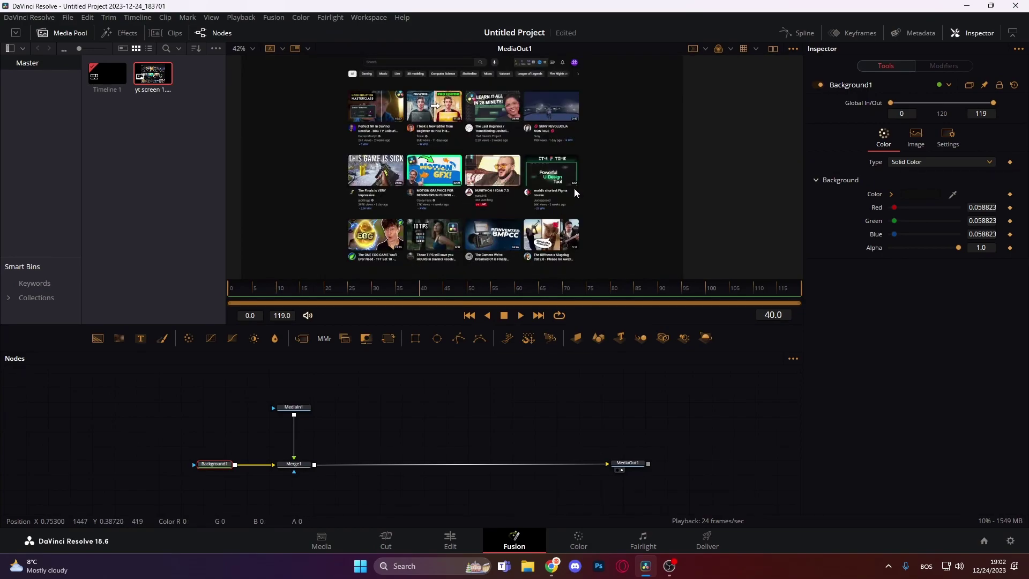
pyautogui.scroll(2, 574, 188)
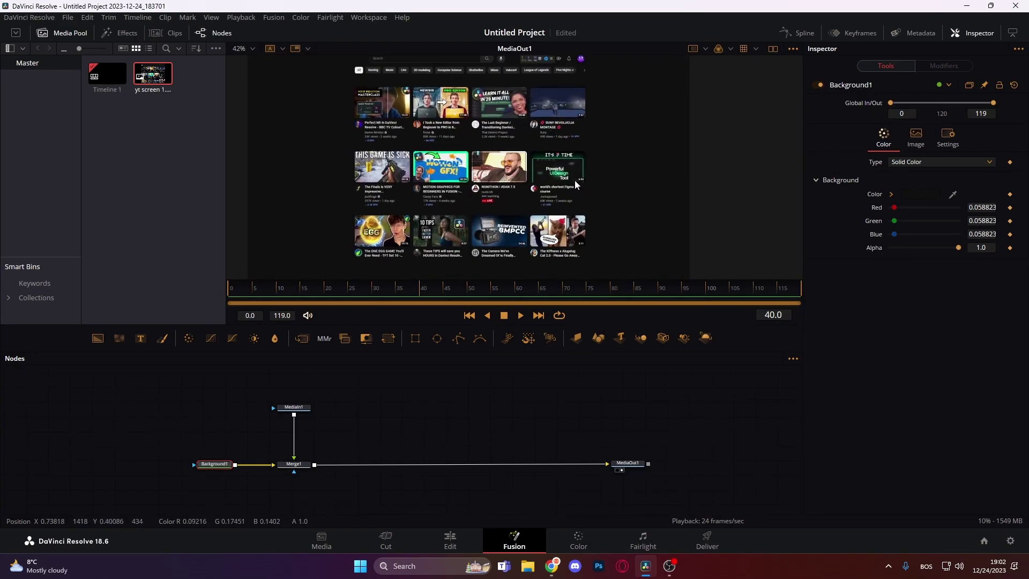
# - Insert a DVE node after MediaIn1 using the 'dve' tool search
pyautogui.click(303, 408)
pyautogui.hotkey('shift', 'space')
pyautogui.write('dv')
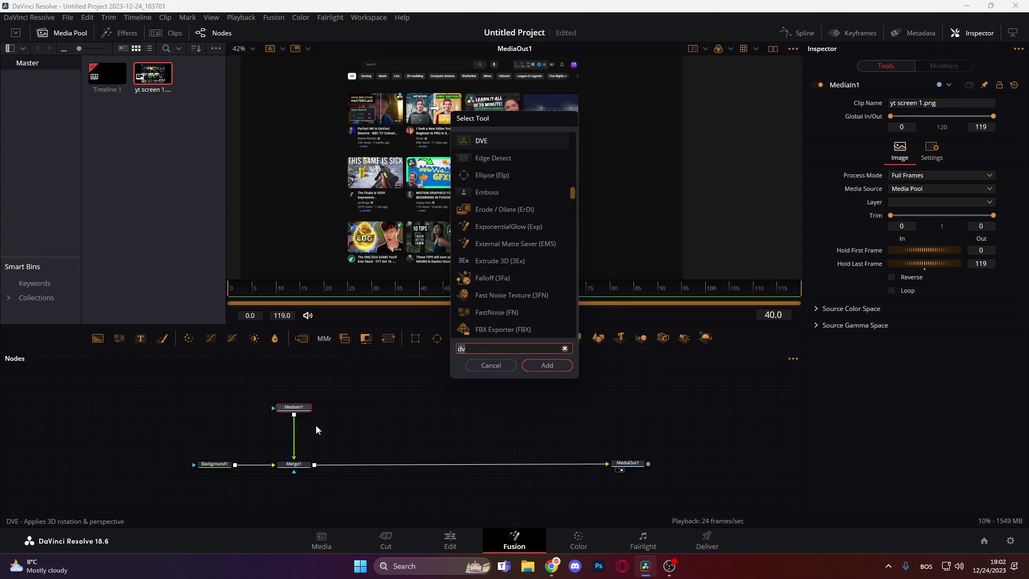
pyautogui.write('e')
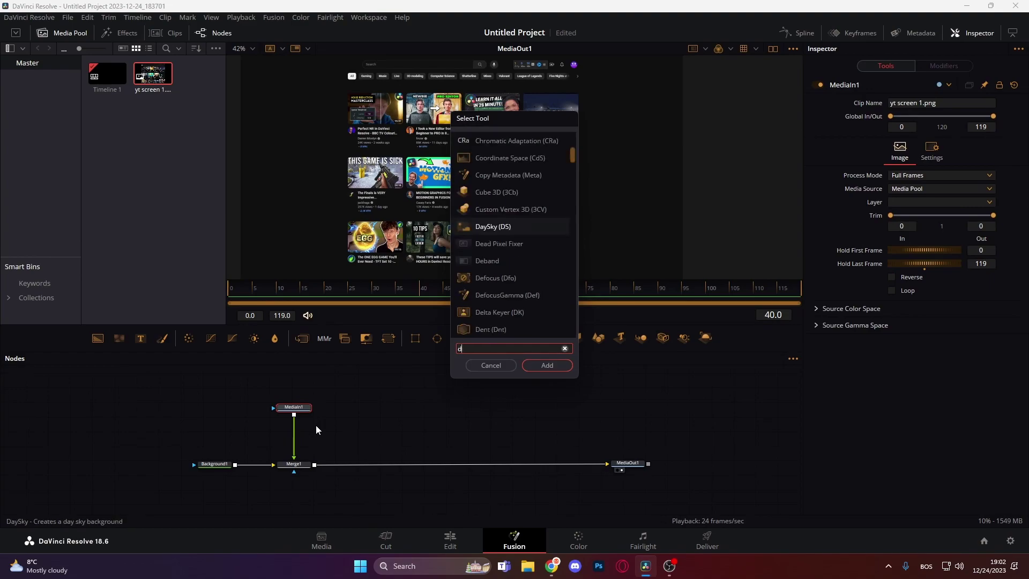
pyautogui.press('Return')
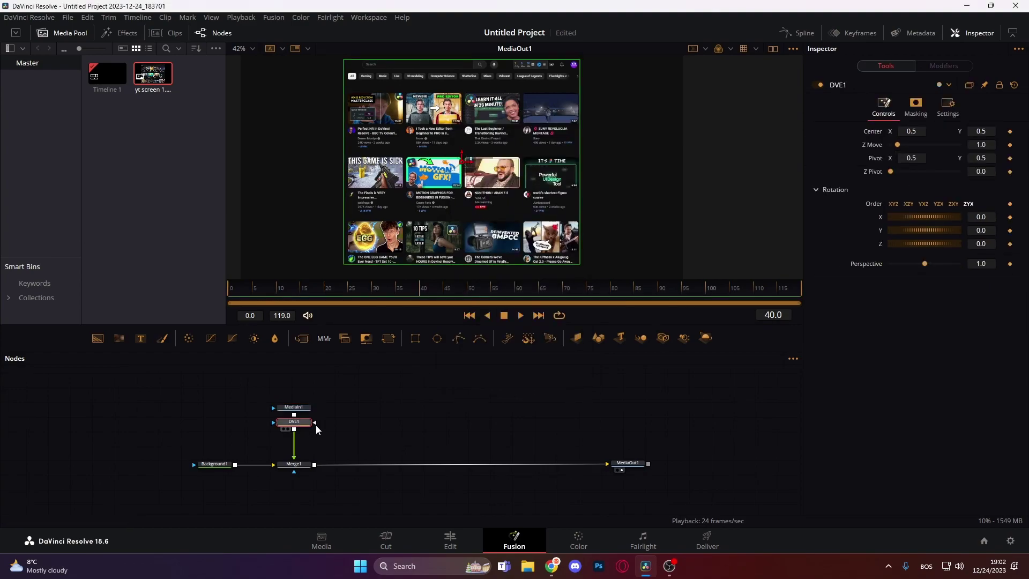
pyautogui.moveTo(297, 427); pyautogui.dragTo(299, 436)
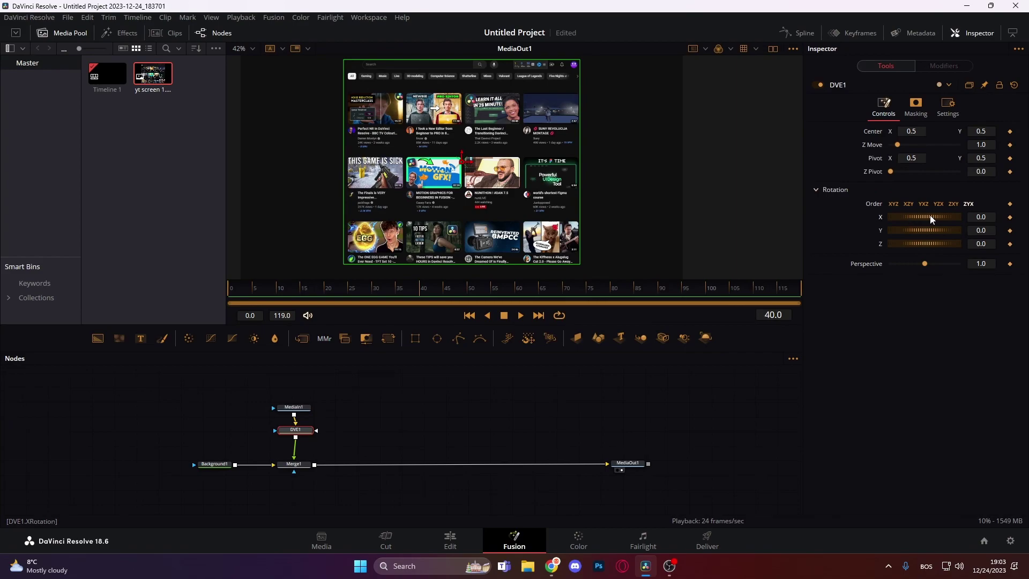
# - Test the X rotation, then reset X, Y and Z rotations to 0
pyautogui.moveTo(930, 216); pyautogui.dragTo(916, 246)
pyautogui.doubleClick(882, 215)
pyautogui.doubleClick(881, 231)
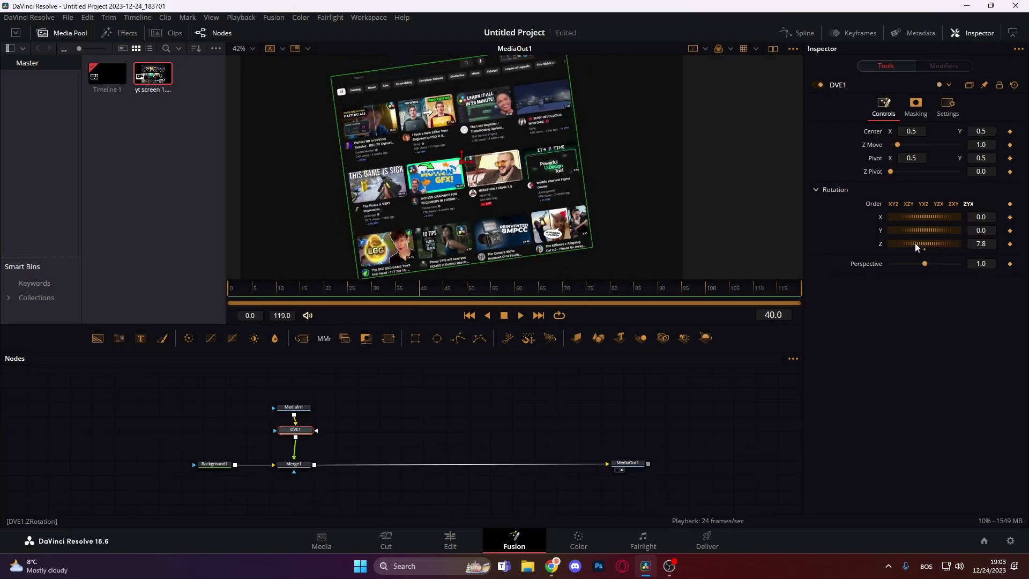
pyautogui.doubleClick(882, 244)
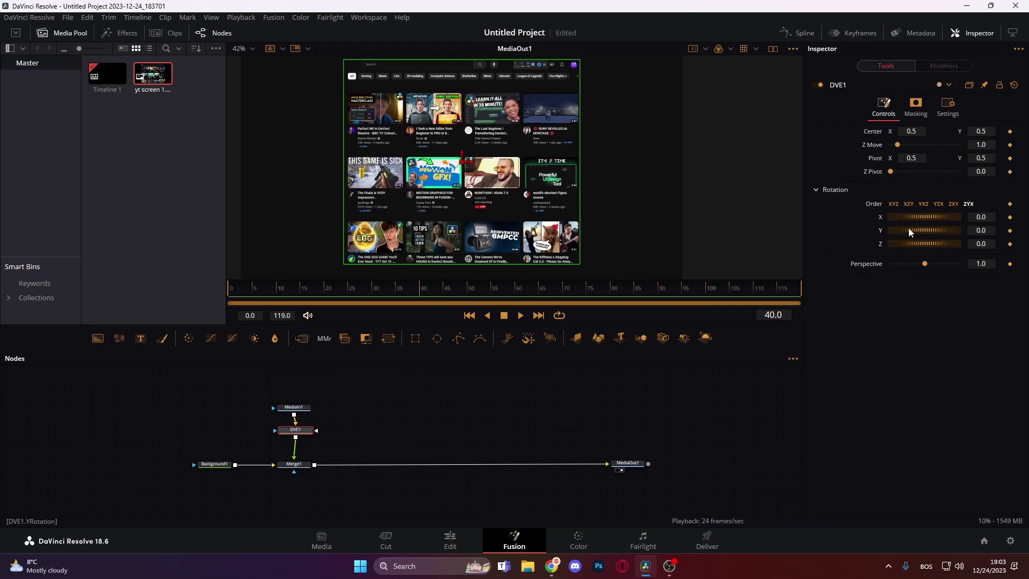
# - Set the DVE1 Y Rotation to 10
pyautogui.moveTo(909, 227); pyautogui.dragTo(909, 228)
pyautogui.click(993, 231)
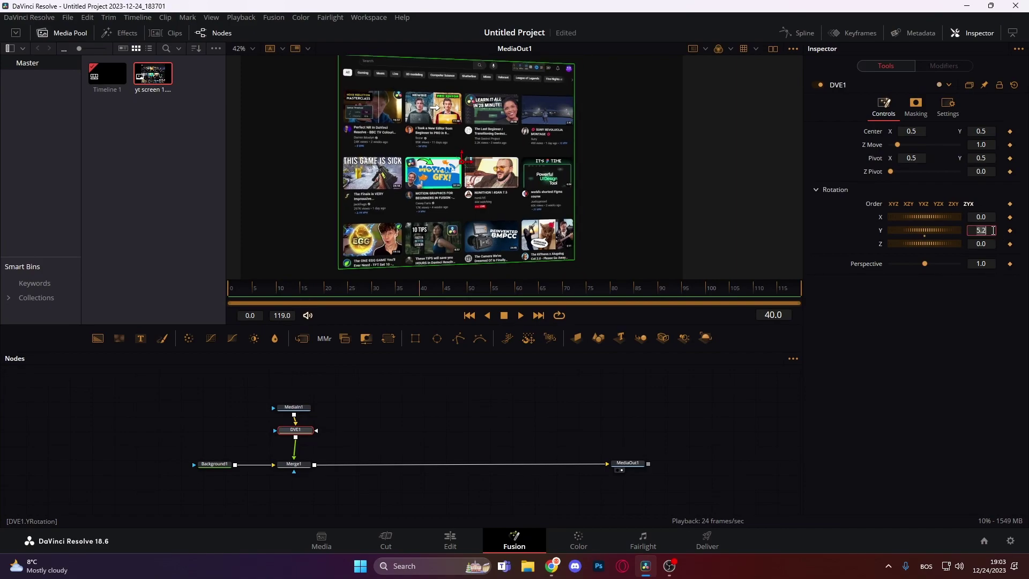
pyautogui.write('10')
pyautogui.press('Tab')
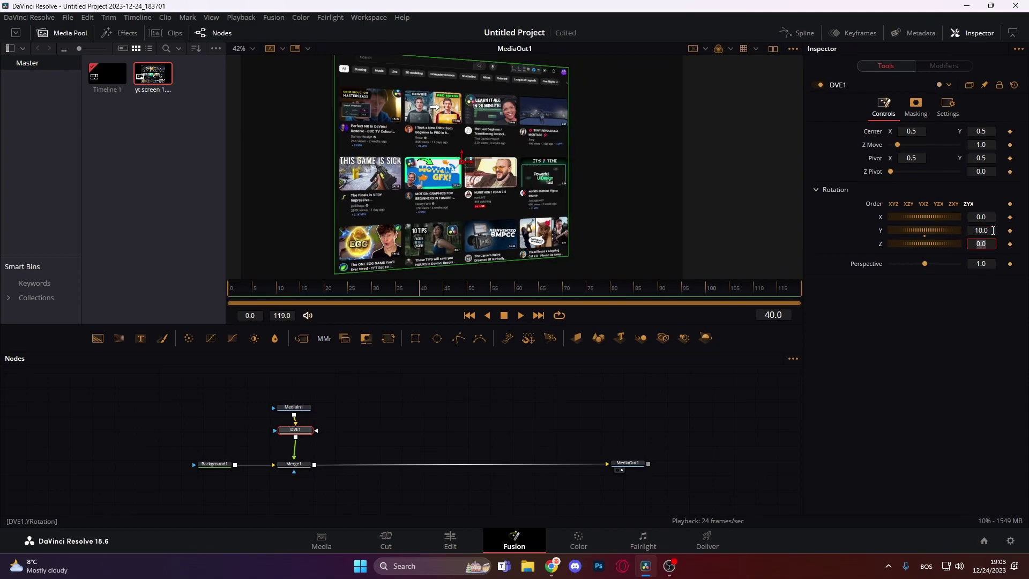
# - Set Z Move to 0.39, Center to 1.172, -0.11, and move the playhead to frame 50
pyautogui.moveTo(897, 145); pyautogui.dragTo(894, 151)
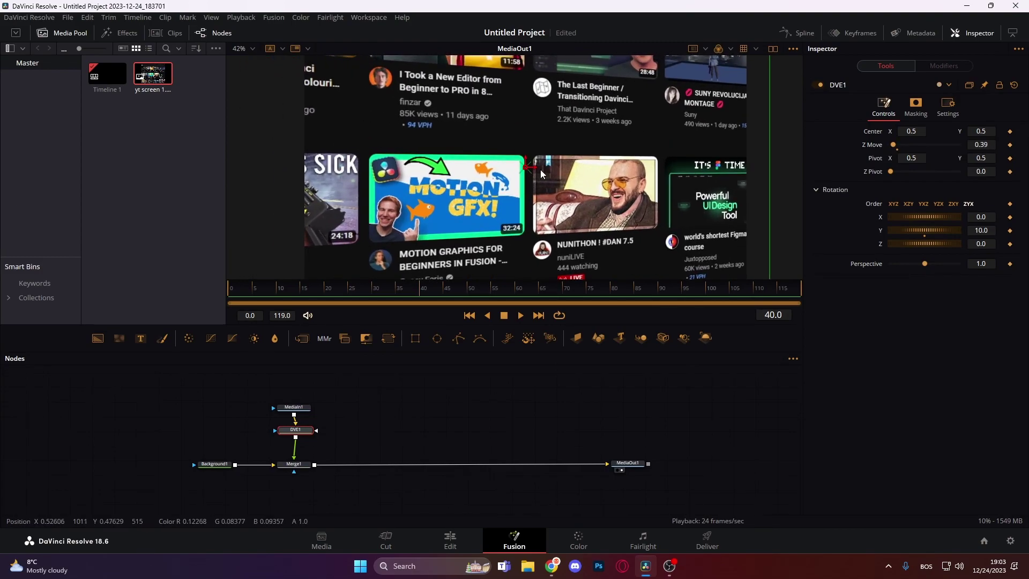
pyautogui.scroll(-2, 520, 139)
pyautogui.moveTo(521, 128); pyautogui.dragTo(506, 187)
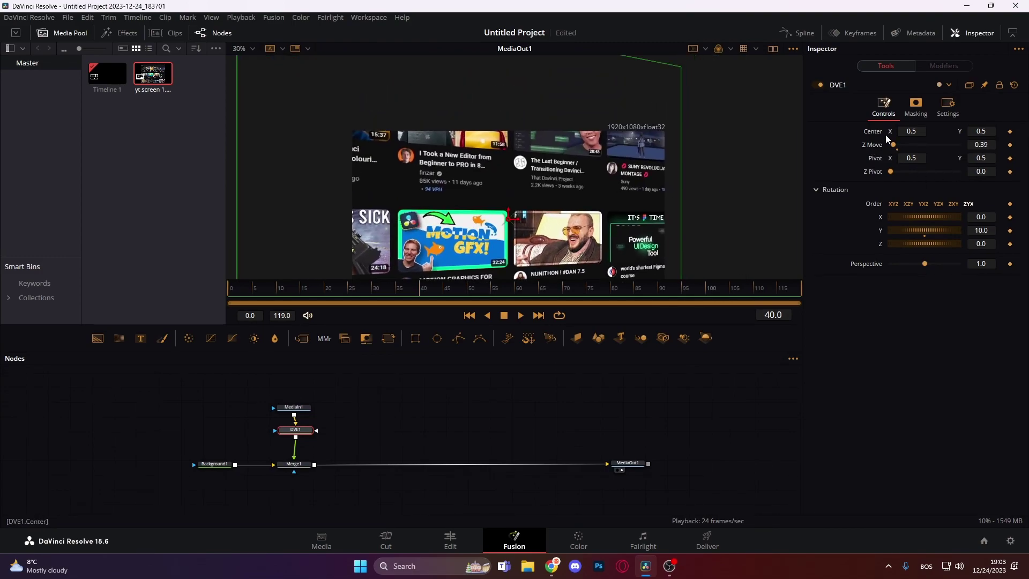
pyautogui.moveTo(914, 130); pyautogui.dragTo(968, 131)
pyautogui.scroll(-3, 603, 73)
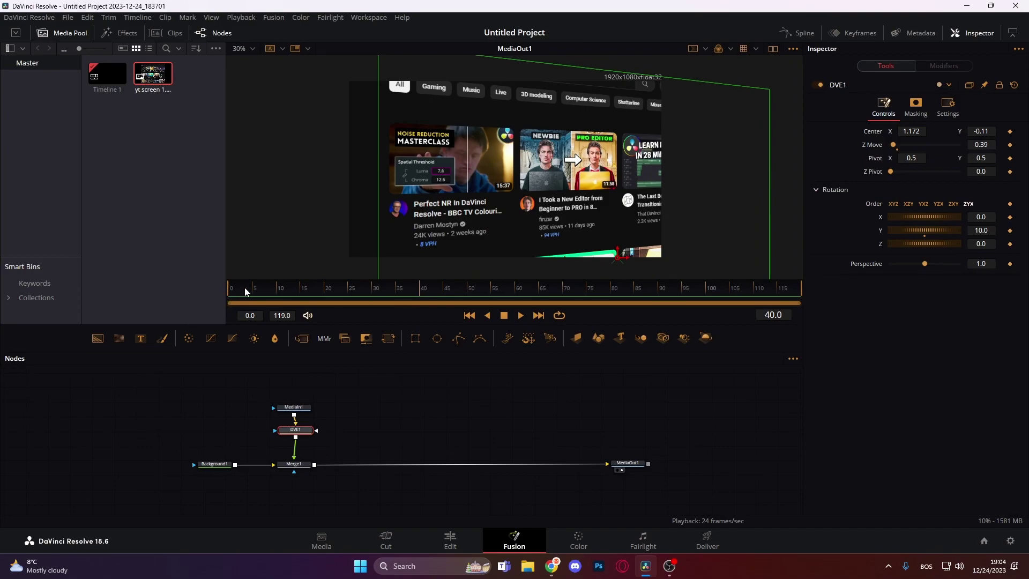
pyautogui.moveTo(245, 287); pyautogui.dragTo(488, 298)
# - Keyframe the DVE Center and shift it left to about 0.36 at frame 50
pyautogui.click(1010, 132)
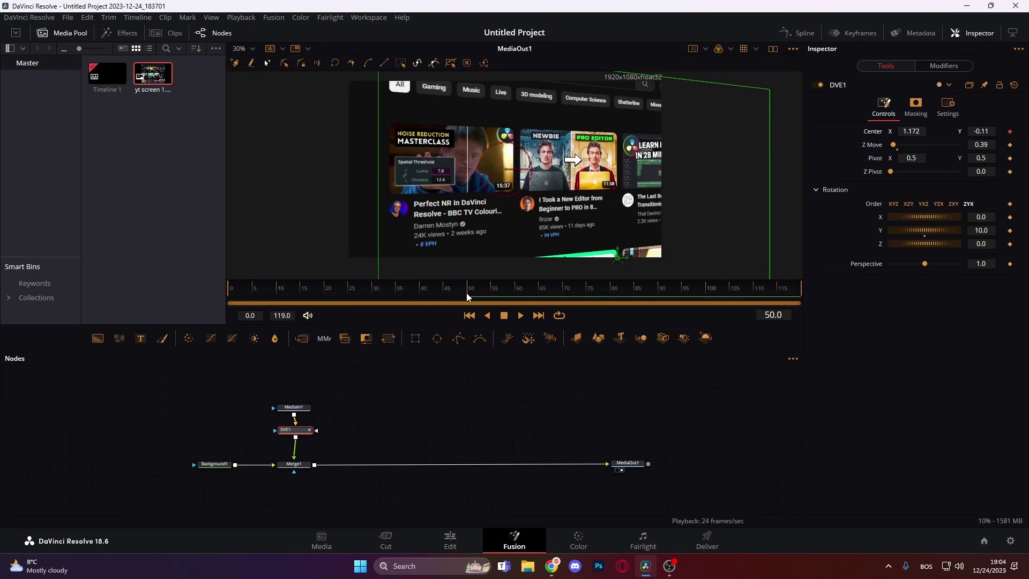
pyautogui.moveTo(466, 293); pyautogui.dragTo(261, 293)
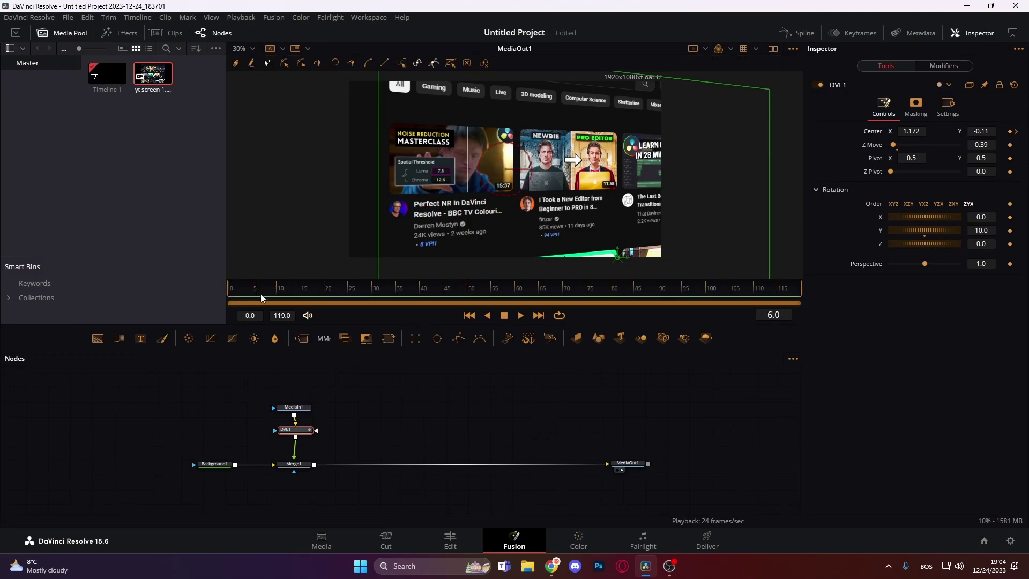
pyautogui.click(1016, 132)
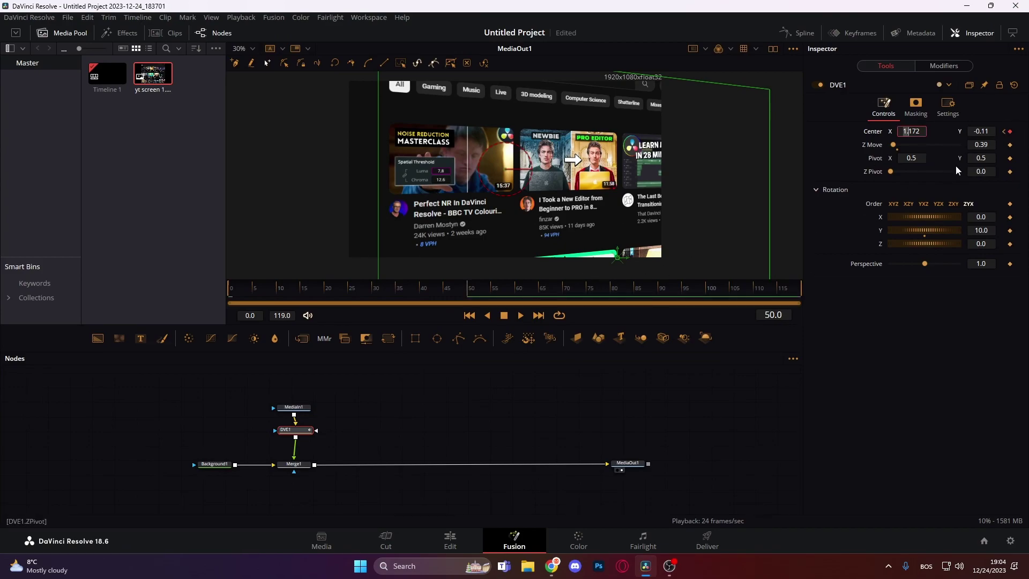
pyautogui.scroll(-2, 632, 187)
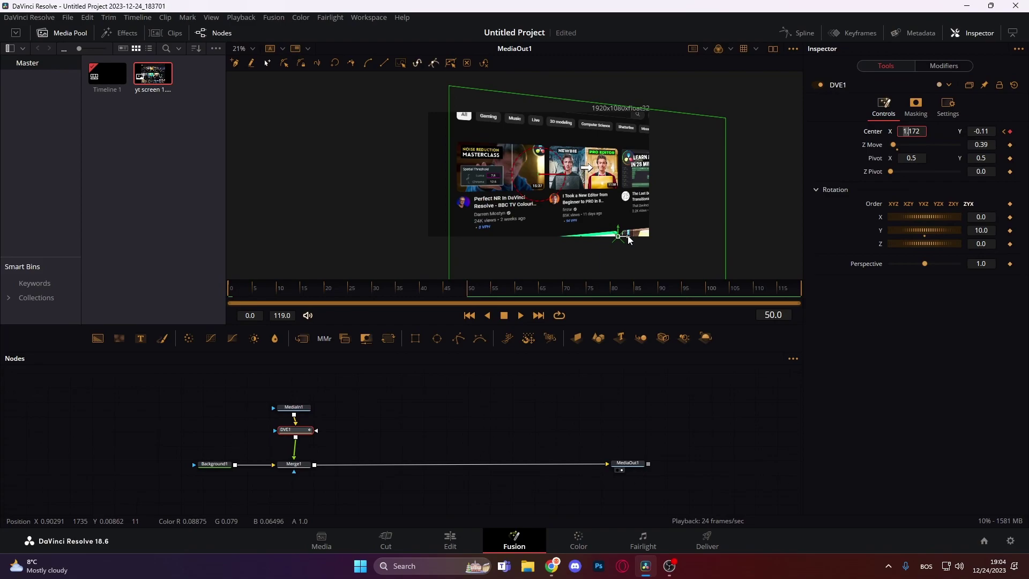
pyautogui.moveTo(635, 240); pyautogui.dragTo(541, 238)
# - Return to frame 0, clear the node selection and play the slide
pyautogui.click(233, 303)
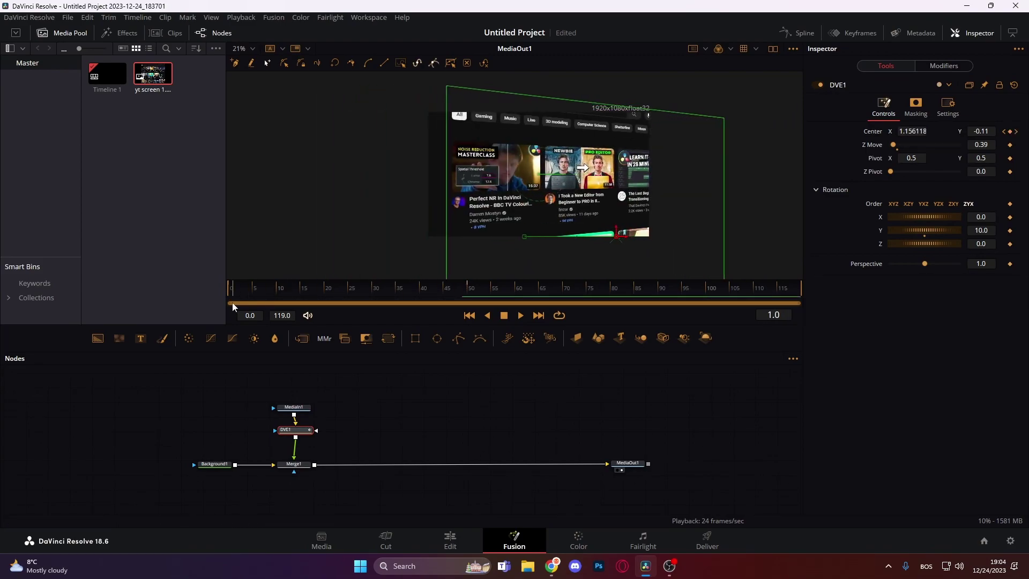
pyautogui.click(458, 410)
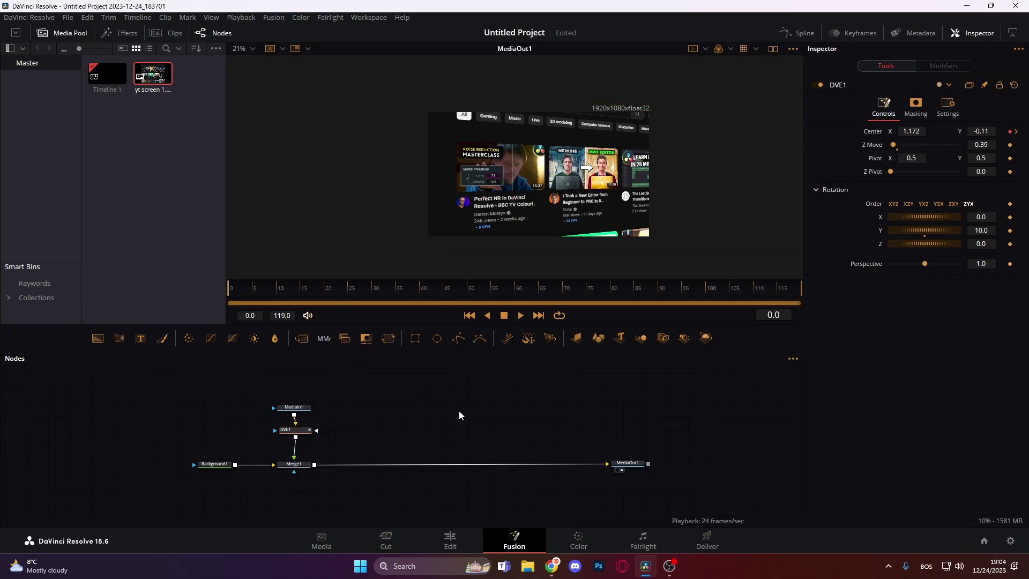
pyautogui.click(520, 315)
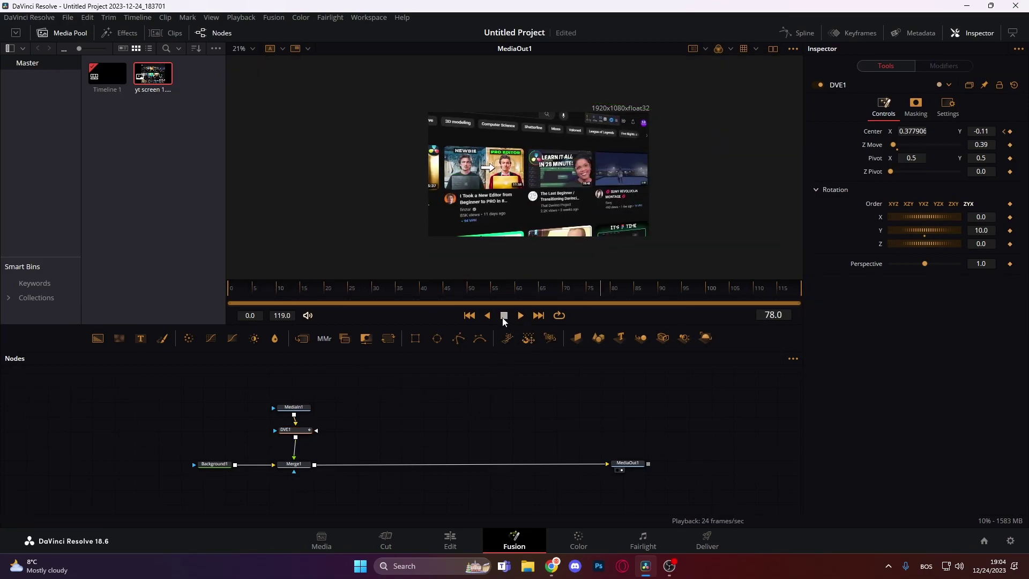
pyautogui.moveTo(594, 280); pyautogui.dragTo(500, 297)
# - Smooth the Center Displacement keyframes in the Spline editor to Ease In 63.4 and Ease Out 63.1
pyautogui.moveTo(603, 306); pyautogui.dragTo(258, 341)
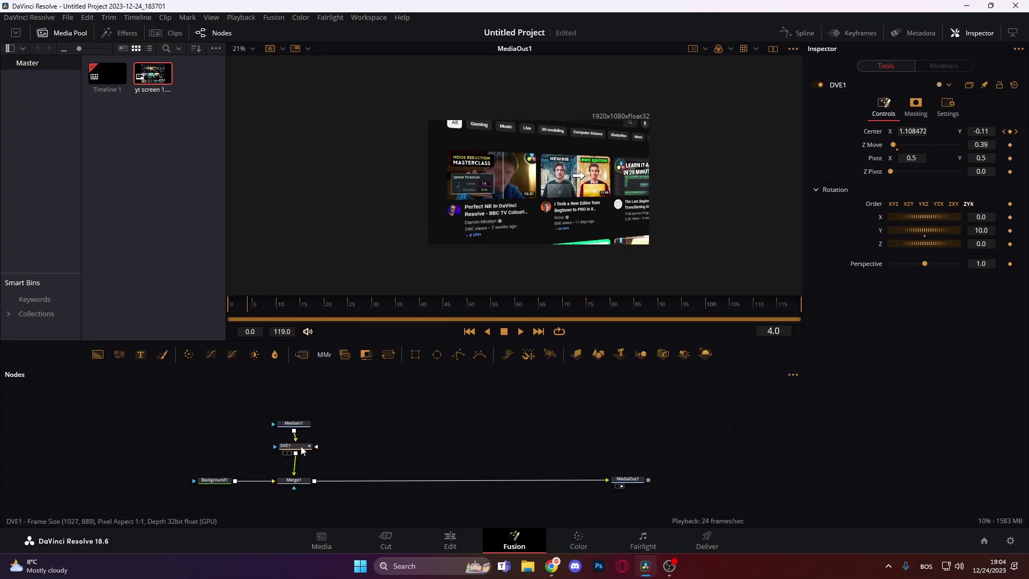
pyautogui.click(295, 446)
pyautogui.click(802, 32)
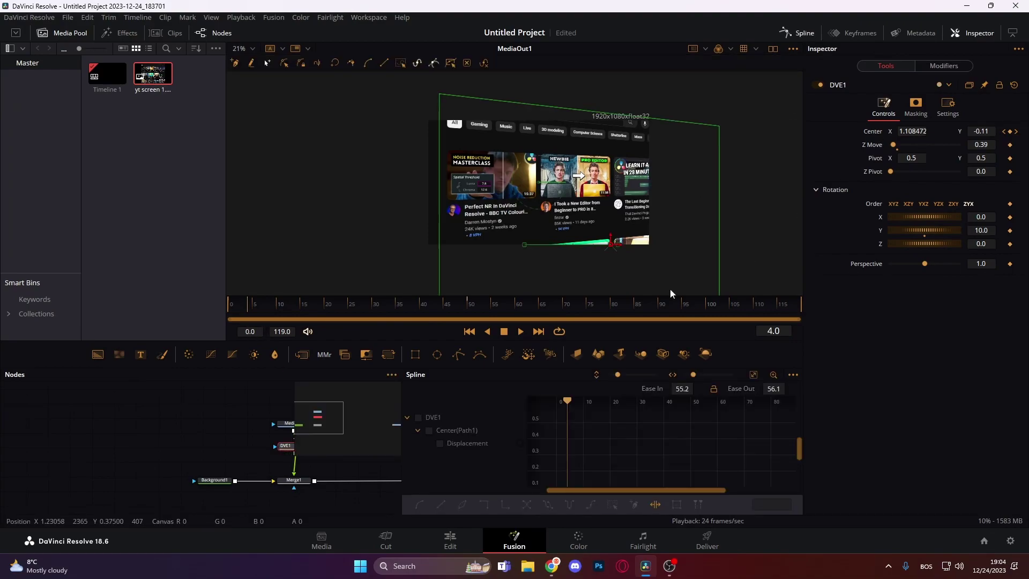
pyautogui.click(420, 418)
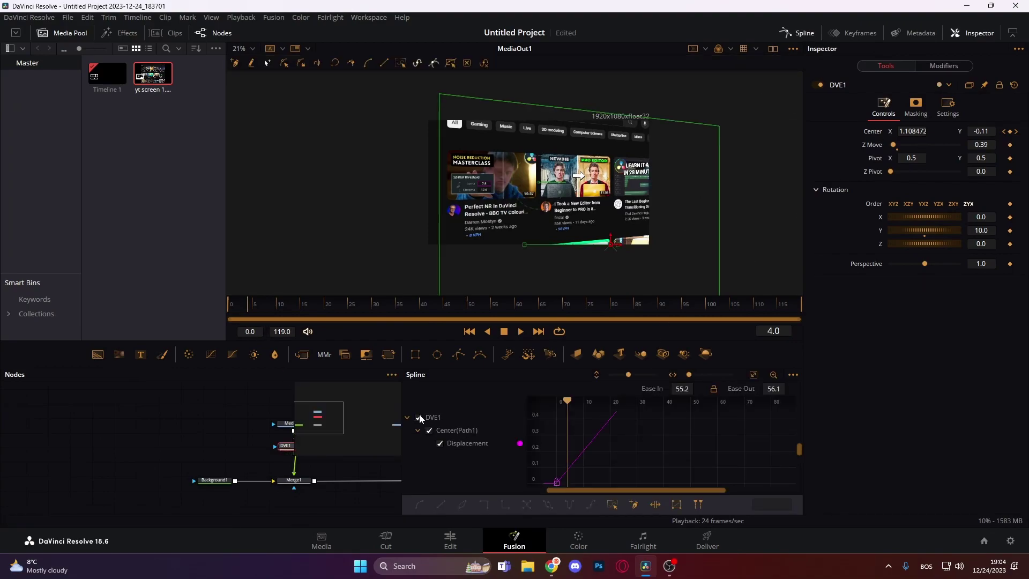
pyautogui.click(754, 374)
pyautogui.click(611, 506)
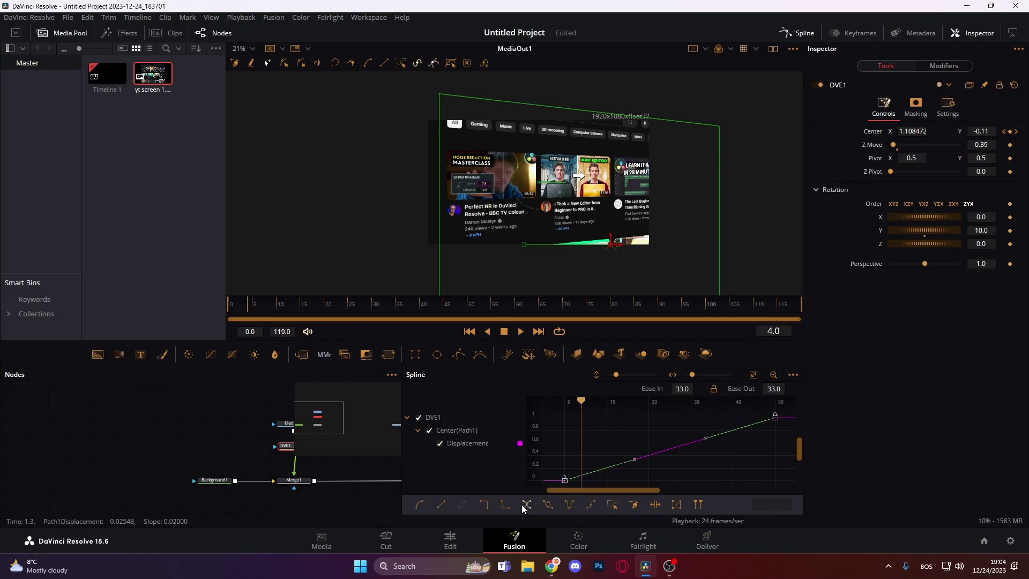
pyautogui.hotkey('shift', 's')
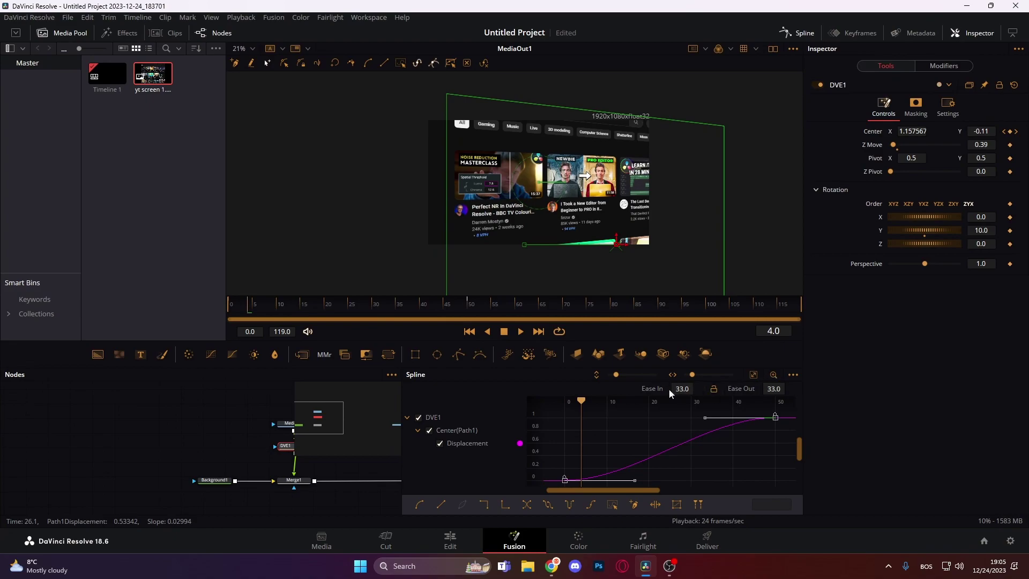
pyautogui.moveTo(756, 394); pyautogui.dragTo(788, 387)
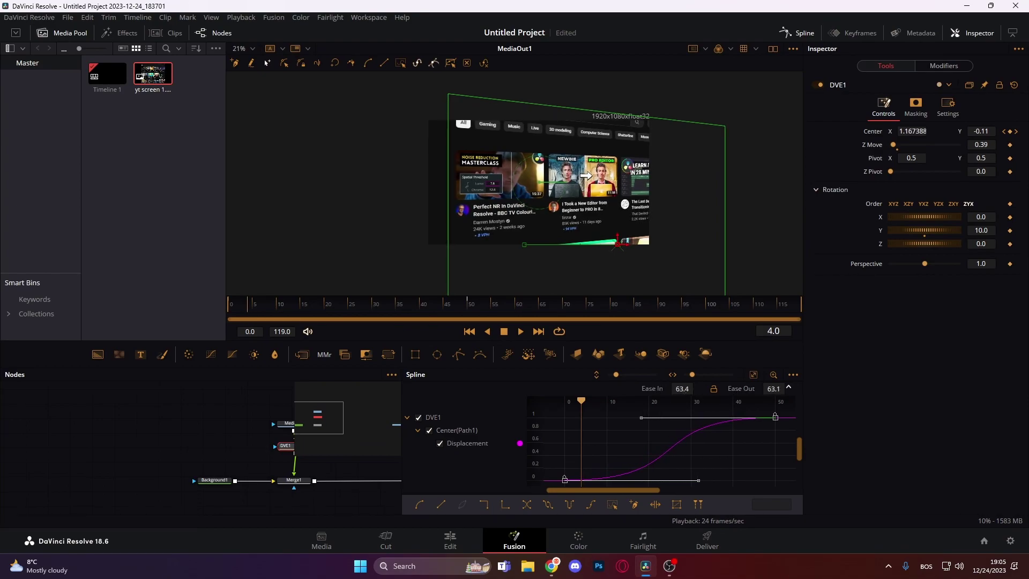
# - Close the Spline editor and play the eased animation from the start
pyautogui.moveTo(297, 311); pyautogui.dragTo(194, 304)
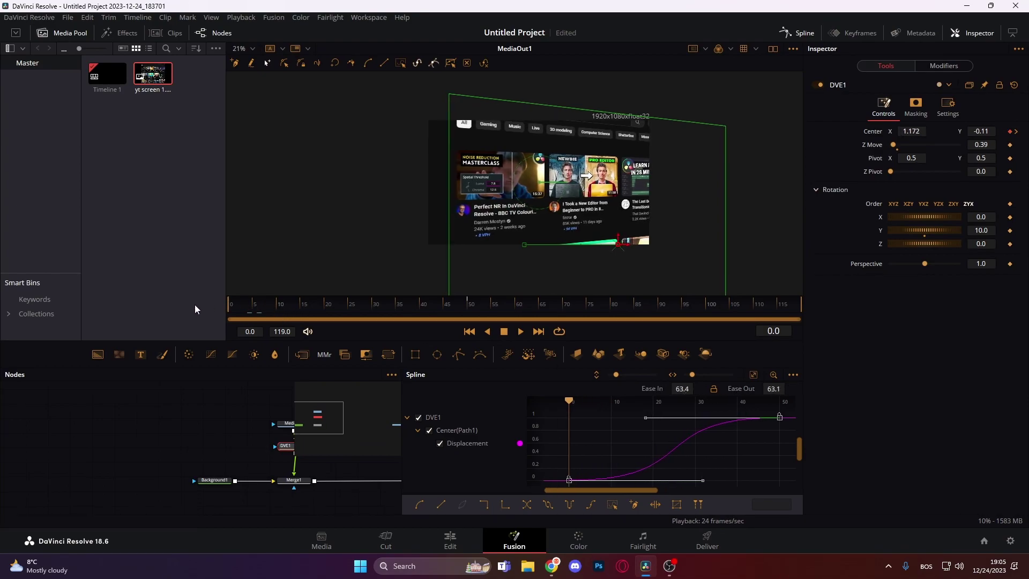
pyautogui.click(798, 33)
pyautogui.click(537, 407)
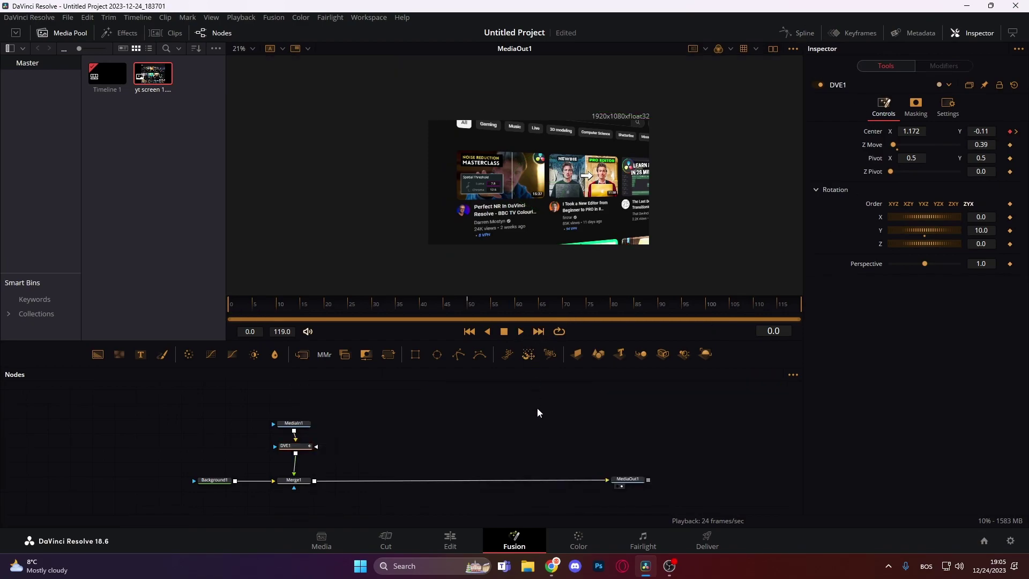
pyautogui.click(523, 332)
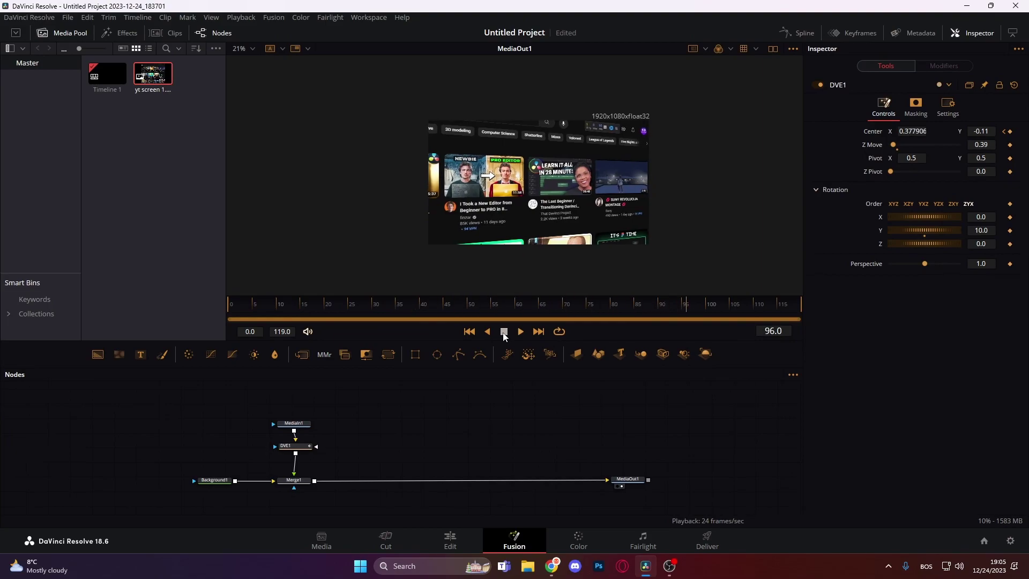
pyautogui.click(504, 331)
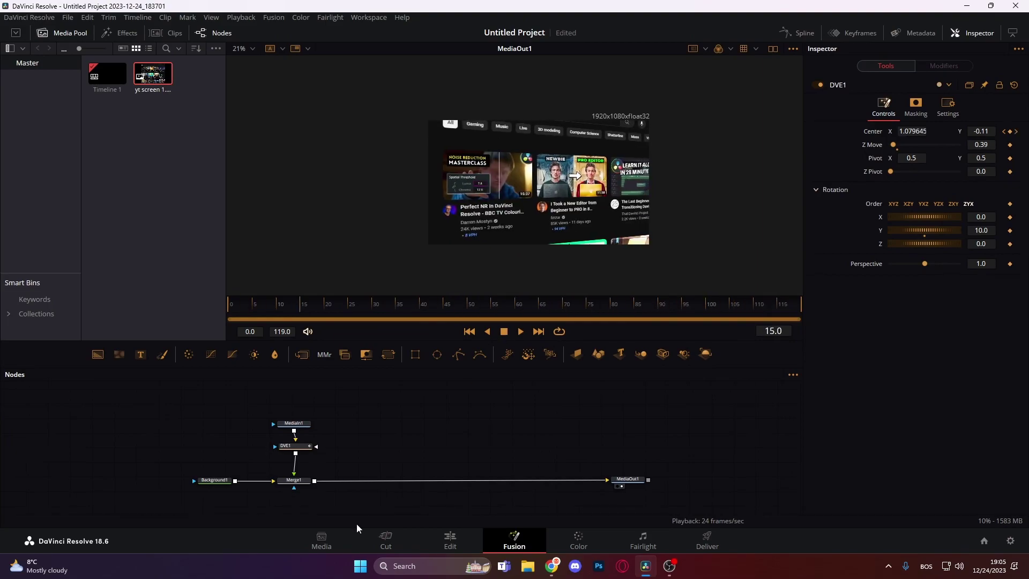
# - Replace DVE1 and Merge1 with a MultiMerge between Background1 and MediaOut1, fed by MediaIn1
pyautogui.moveTo(322, 510); pyautogui.dragTo(265, 417)
pyautogui.press('Delete')
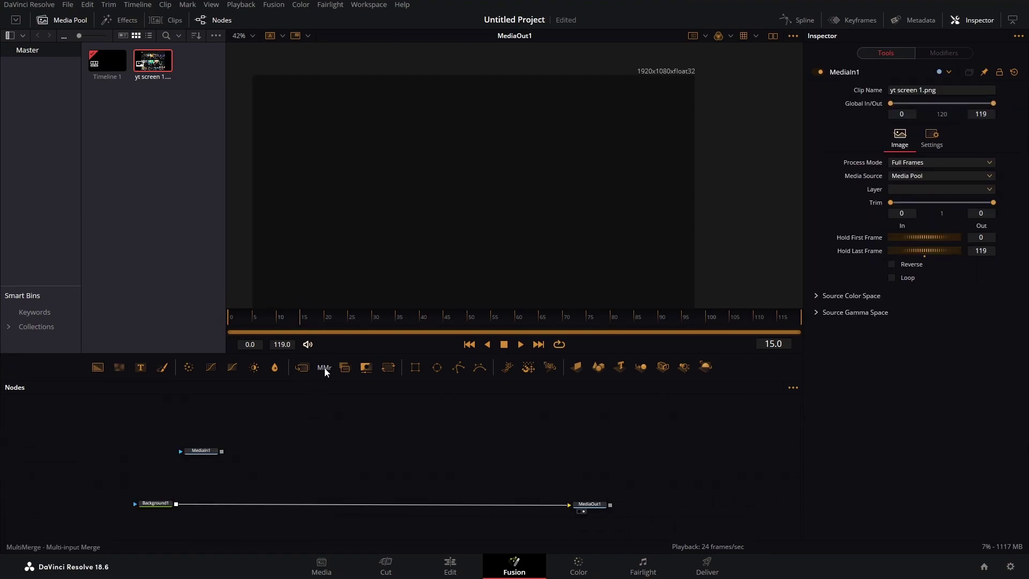
pyautogui.moveTo(323, 368); pyautogui.dragTo(253, 506)
pyautogui.moveTo(222, 451); pyautogui.dragTo(253, 505)
# - Paste a MediaIn1_1 copy and connect it as a second MultiMerge layer
pyautogui.moveTo(198, 453); pyautogui.dragTo(242, 424)
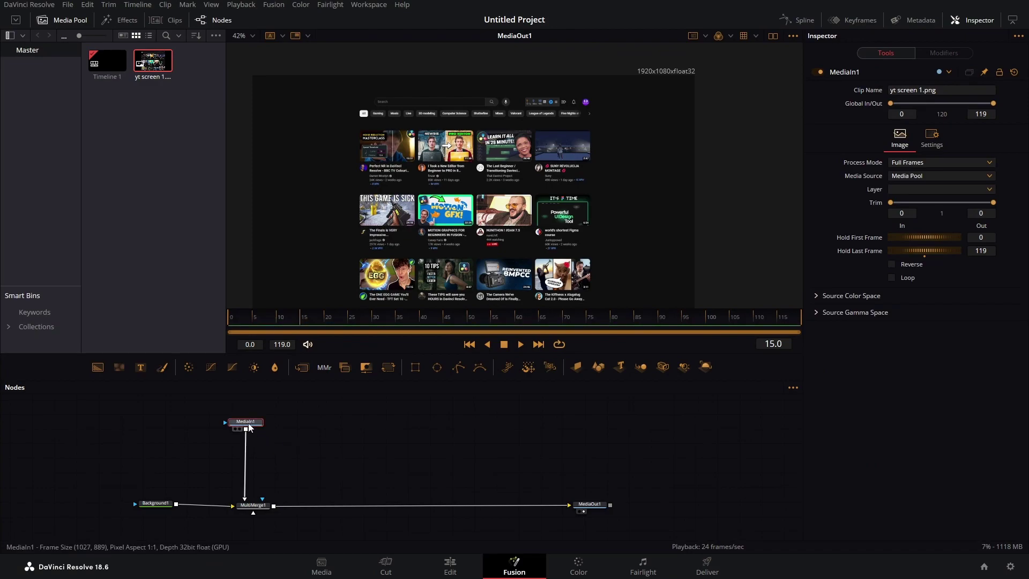
pyautogui.click(307, 428)
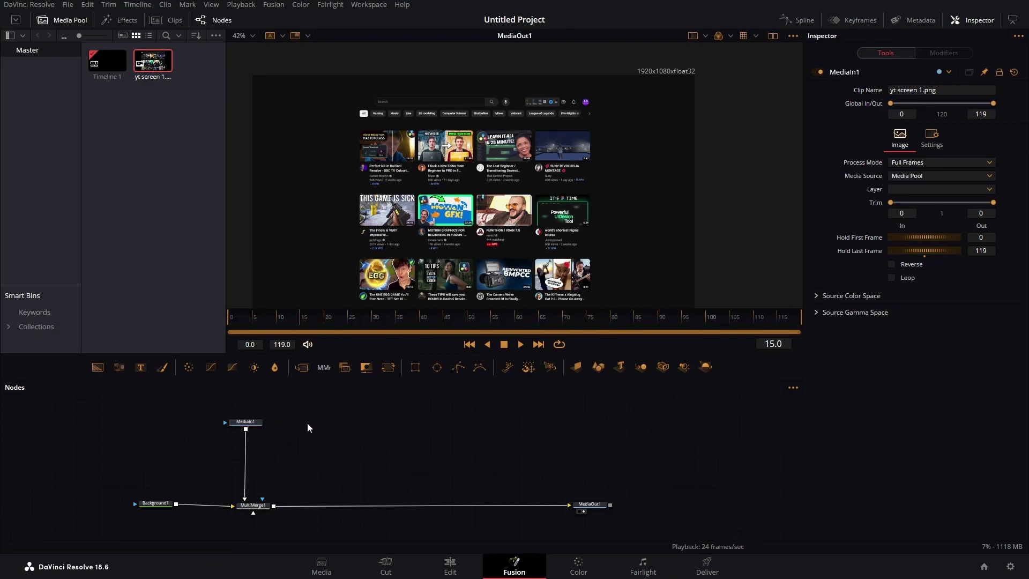
pyautogui.hotkey('ctrl', 'v')
pyautogui.moveTo(328, 427); pyautogui.dragTo(262, 501)
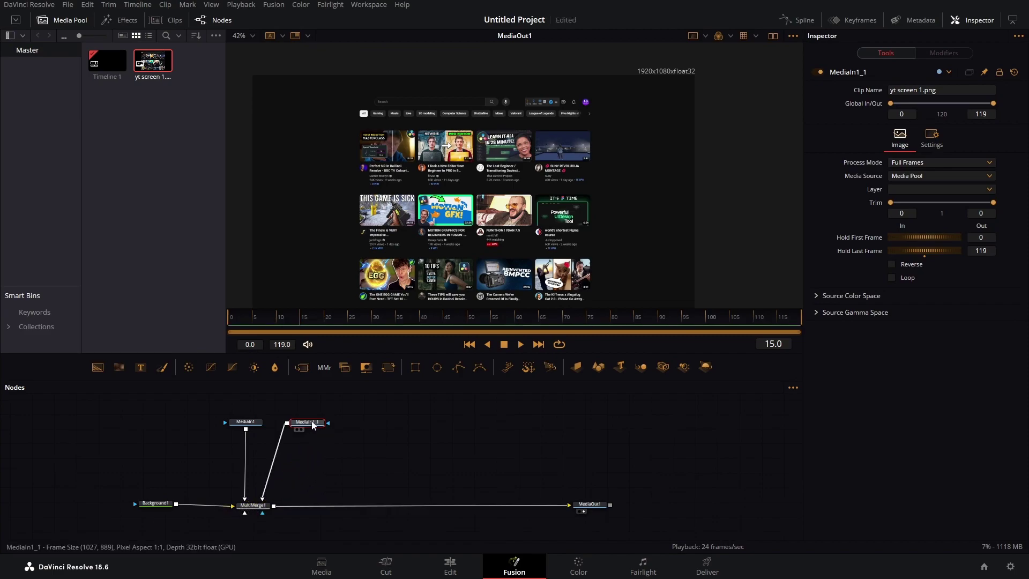
pyautogui.moveTo(307, 422); pyautogui.dragTo(304, 428)
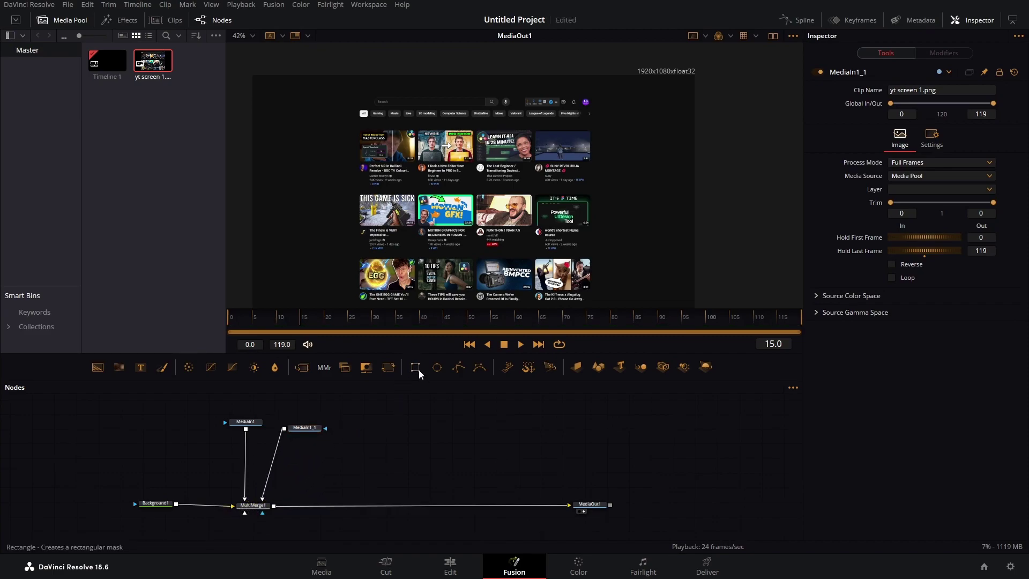
# - Attach a Rectangle mask to MediaIn1_1 and view that node alone
pyautogui.moveTo(416, 367); pyautogui.dragTo(374, 393)
pyautogui.moveTo(314, 412)
pyautogui.mouseDown()
pyautogui.moveTo(319, 443)
pyautogui.moveTo(309, 419)
pyautogui.mouseUp()
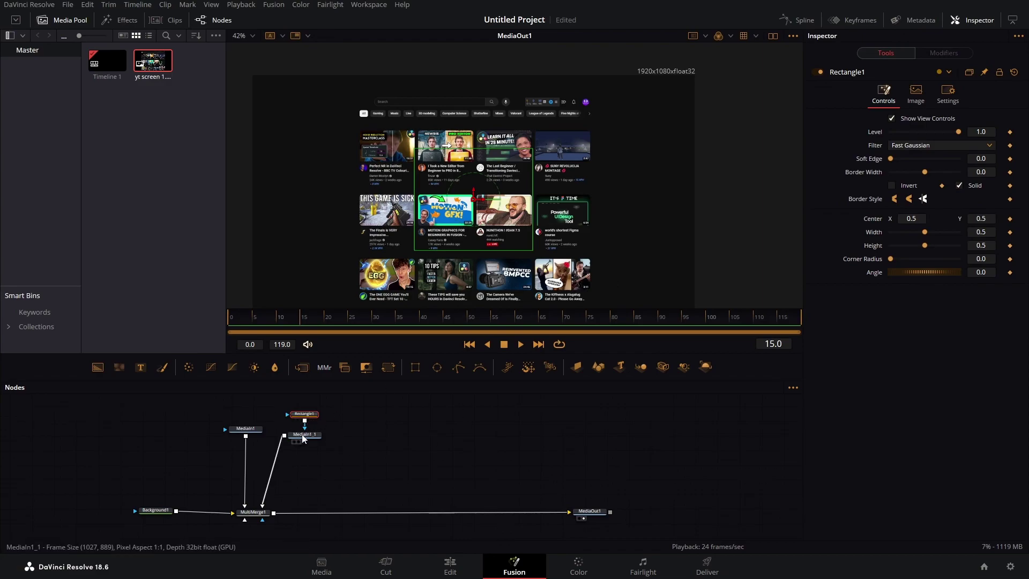
pyautogui.moveTo(303, 439)
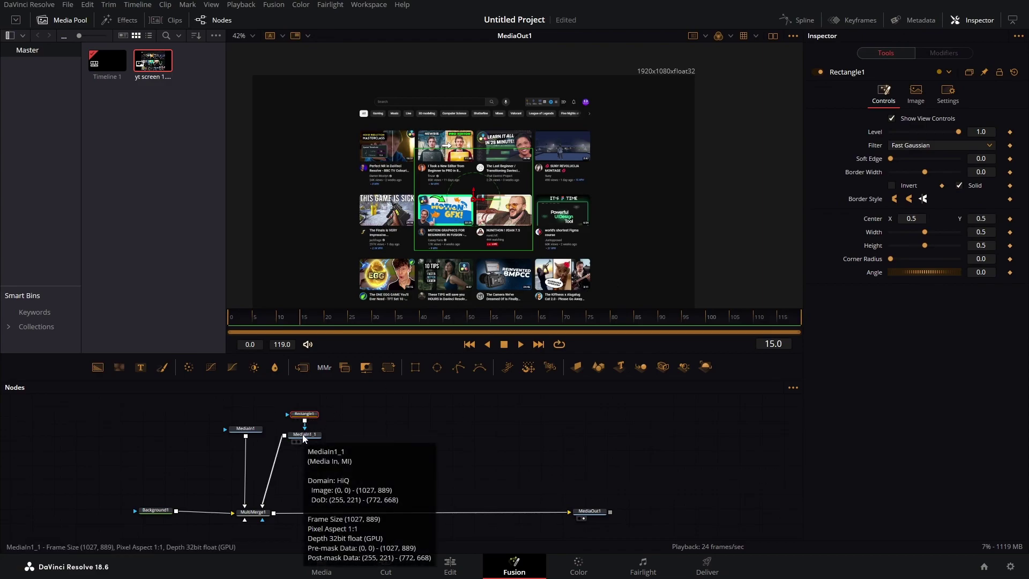
pyautogui.click(298, 442)
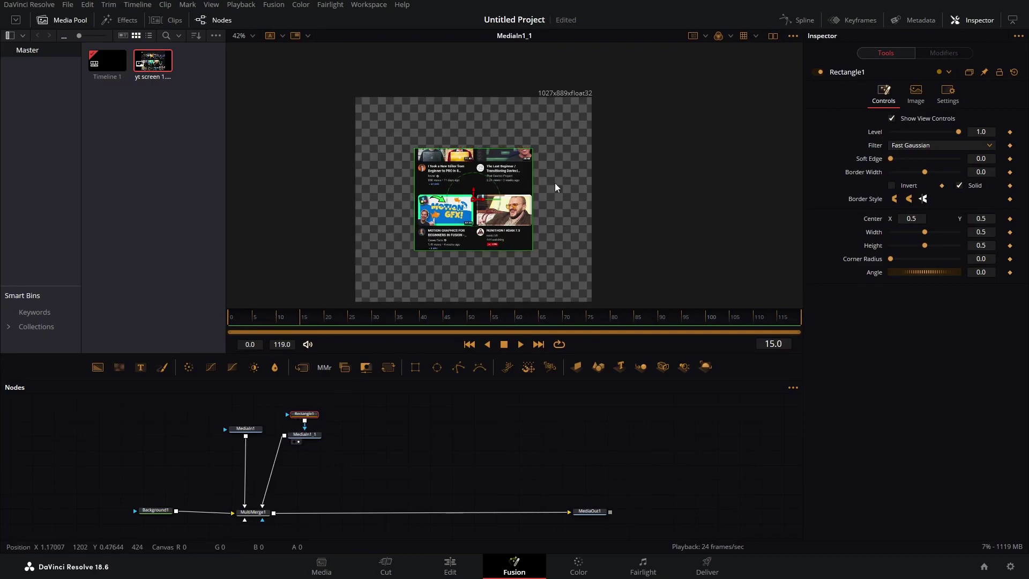
pyautogui.scroll(5, 439, 211)
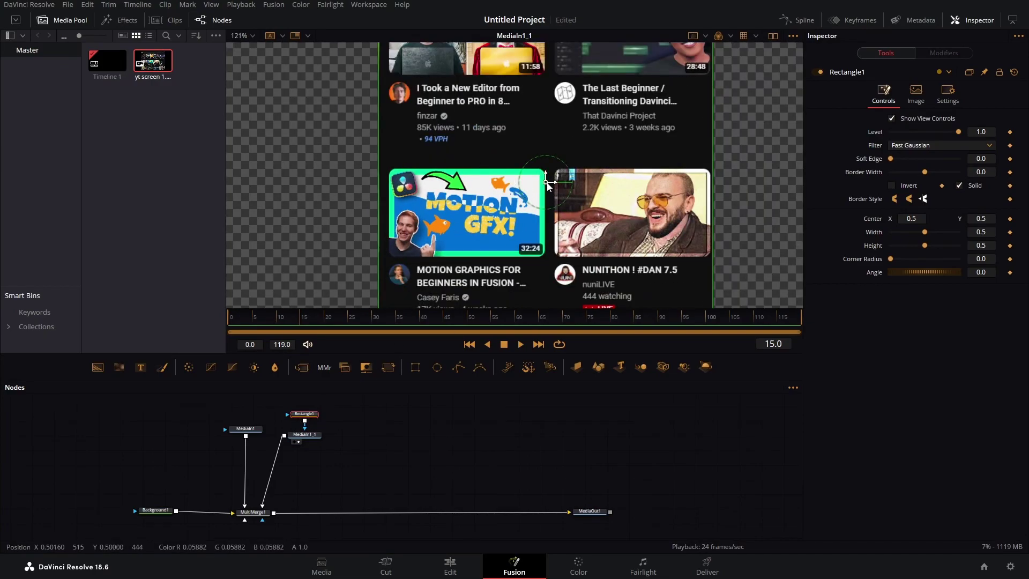
# - Fit the mask over the MOTION GFX thumbnail: Width 0.234, Height 0.155259
pyautogui.moveTo(548, 184); pyautogui.dragTo(462, 222)
pyautogui.moveTo(987, 230); pyautogui.dragTo(950, 231)
pyautogui.moveTo(464, 220); pyautogui.dragTo(472, 221)
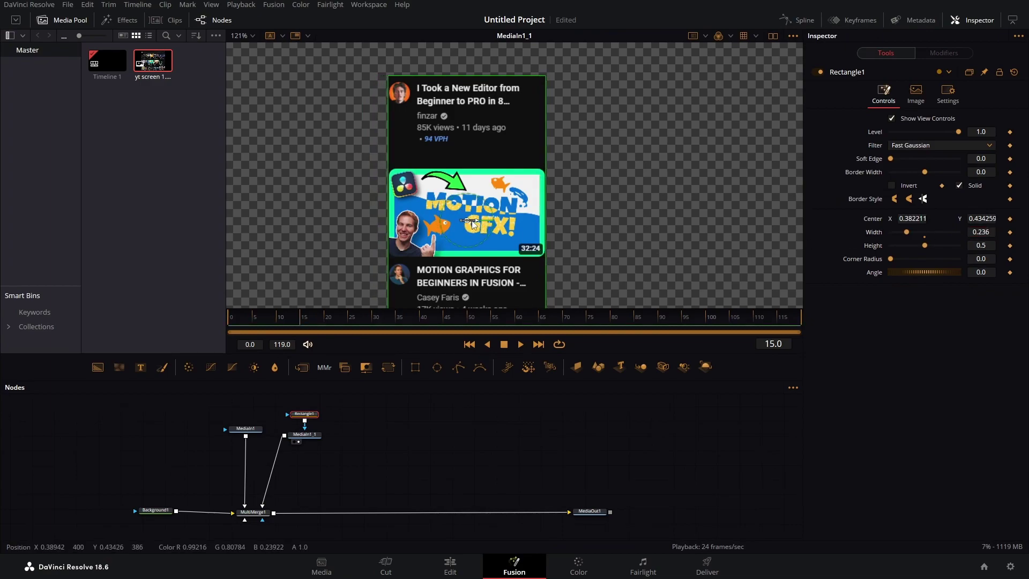
pyautogui.click(991, 231)
pyautogui.press('BackSpace')
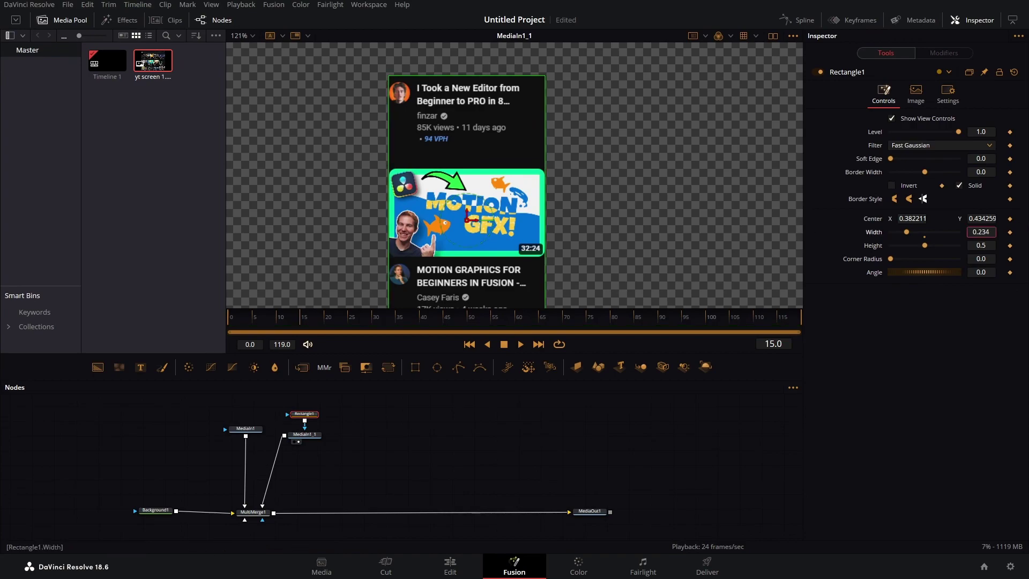
pyautogui.write('4')
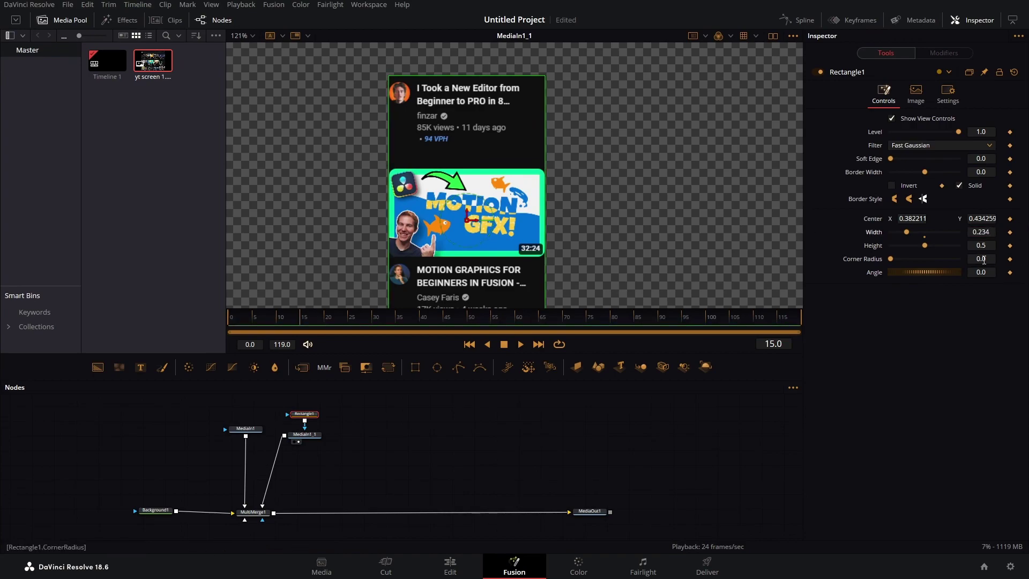
pyautogui.moveTo(474, 75); pyautogui.dragTo(467, 208)
pyautogui.hotkey('ctrl', 'z')
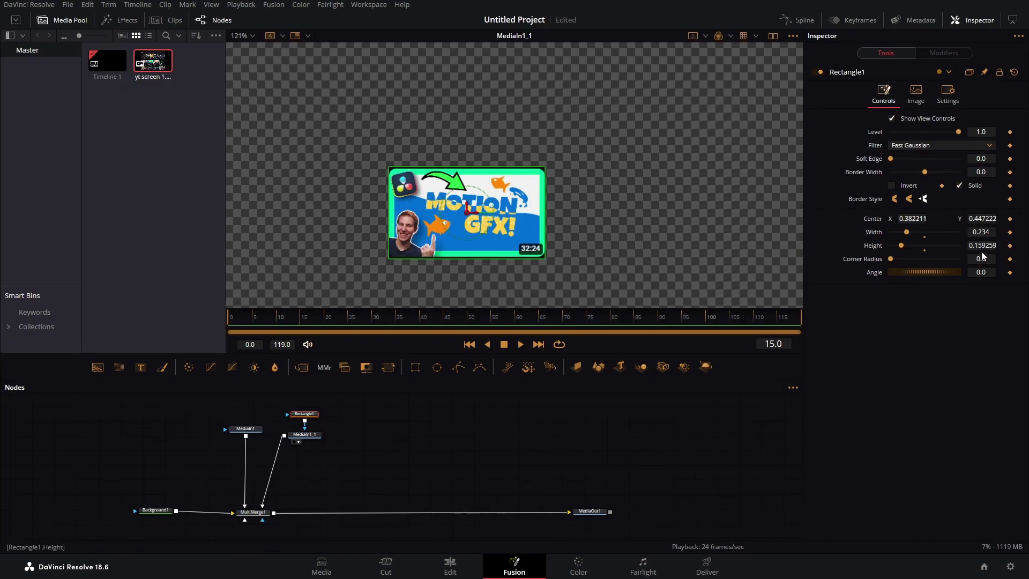
pyautogui.moveTo(989, 248); pyautogui.dragTo(987, 248)
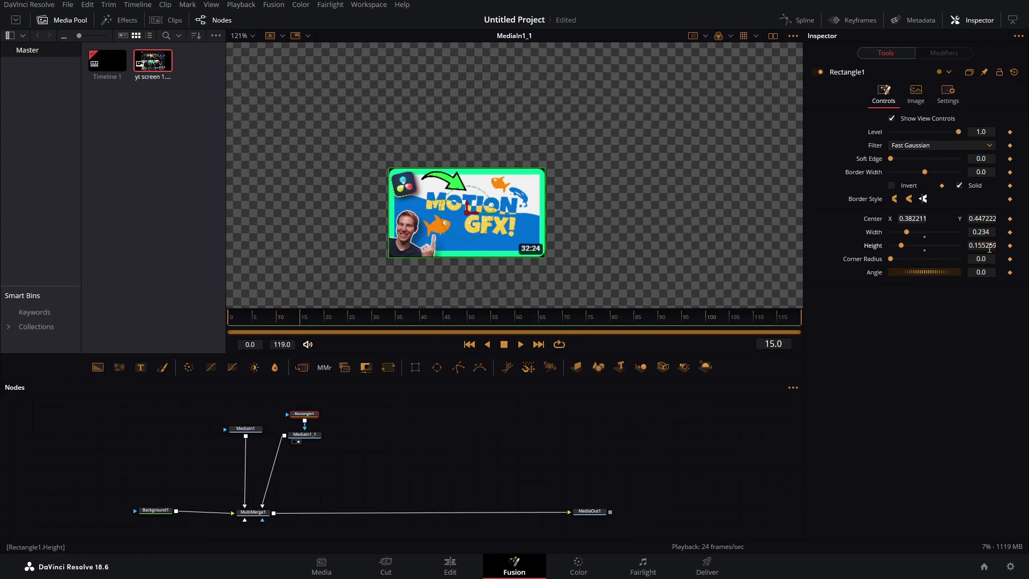
# - Set the Rectangle1 Corner Radius to 0.213
pyautogui.moveTo(891, 259); pyautogui.dragTo(905, 259)
pyautogui.moveTo(358, 448); pyautogui.dragTo(425, 448)
pyautogui.scroll(-1, 418, 444)
pyautogui.scroll(1, 420, 445)
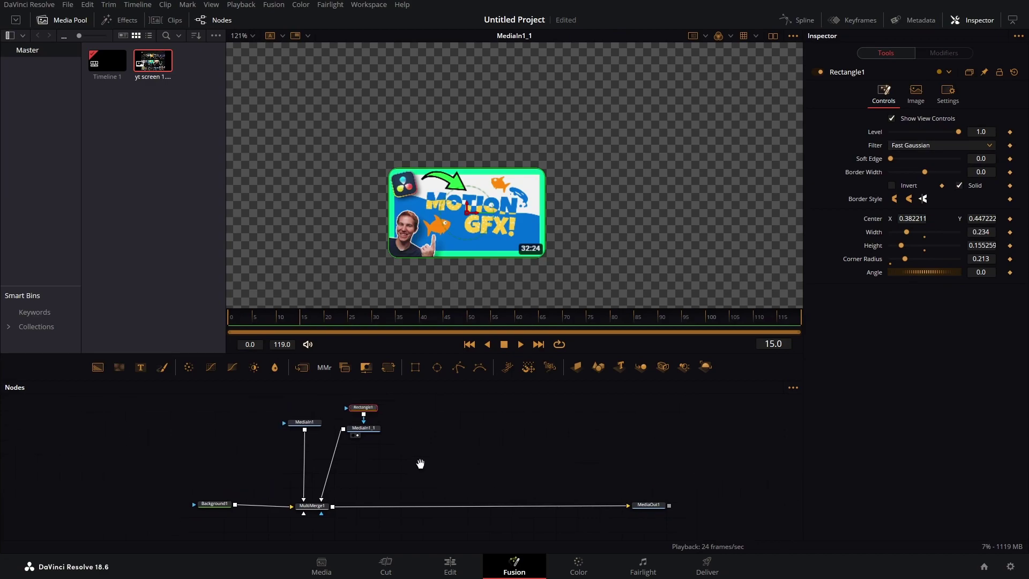
# - View MediaOut1's final composite fitted to the viewer
pyautogui.click(643, 507)
pyautogui.press('1')
pyautogui.hotkey('ctrl', 'f')
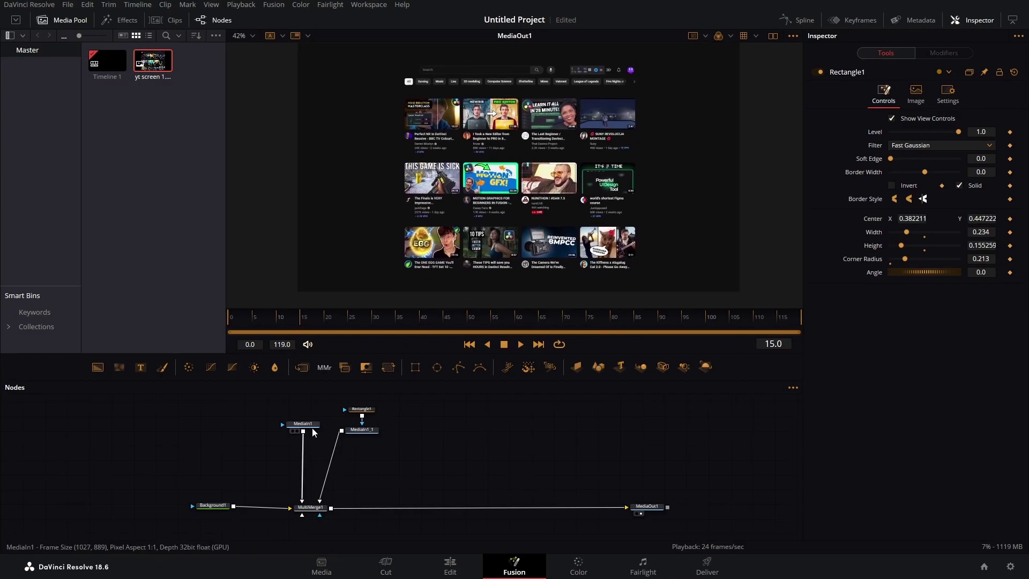
# - Duplicate Background1 and Rectangle1, wiring Rectangle1_1 into Background1_1's mask input
pyautogui.click(214, 507)
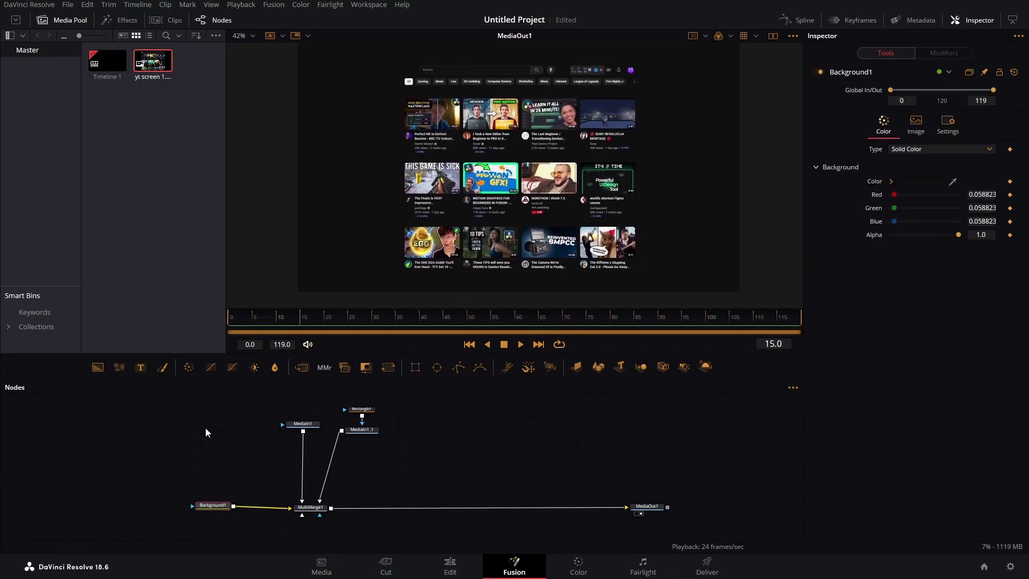
pyautogui.hotkey('ctrl', 'c')
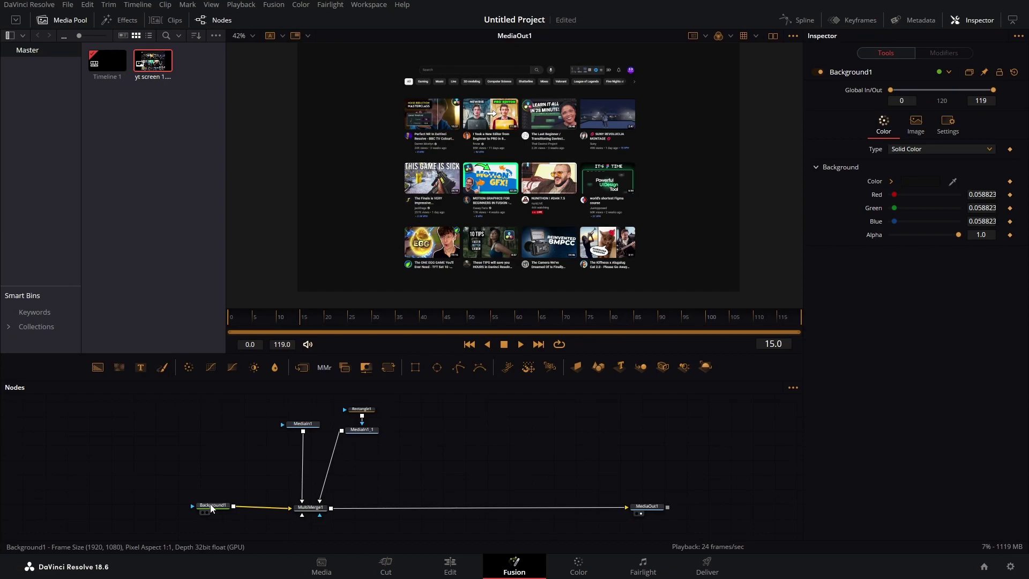
pyautogui.hotkey('ctrl', 'v')
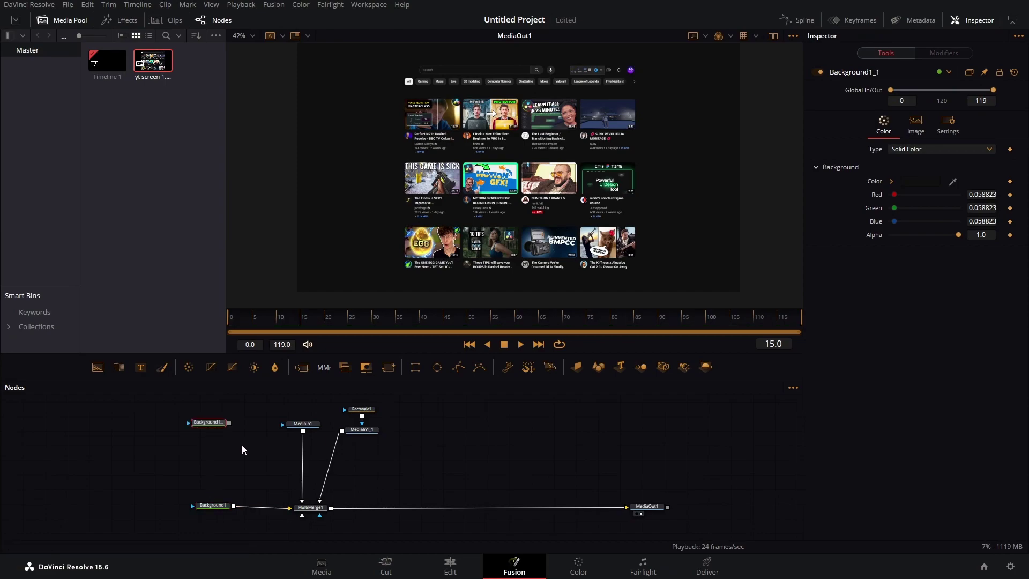
pyautogui.click(351, 424)
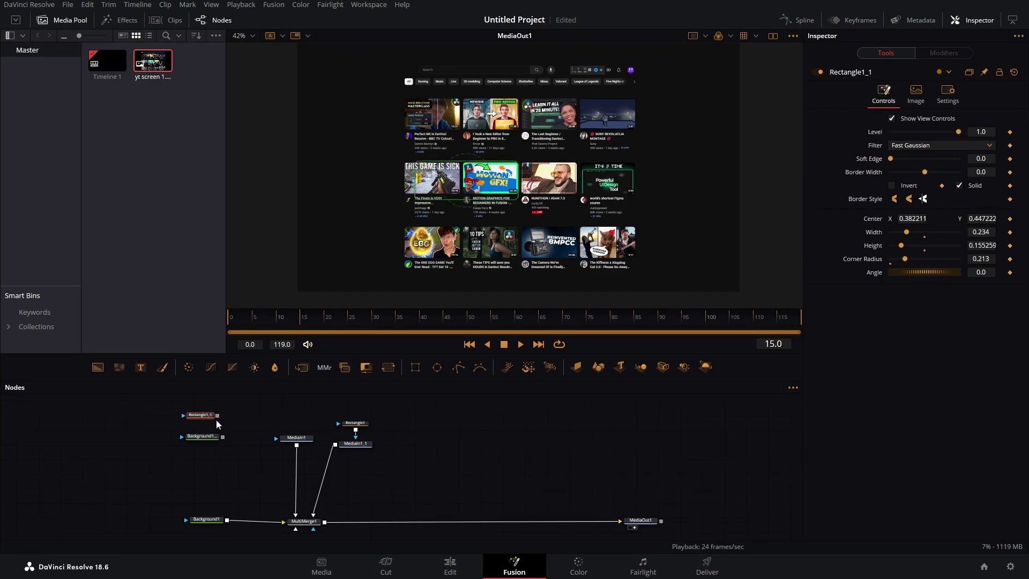
pyautogui.hotkey('ctrl', 'v')
pyautogui.moveTo(217, 416); pyautogui.dragTo(200, 441)
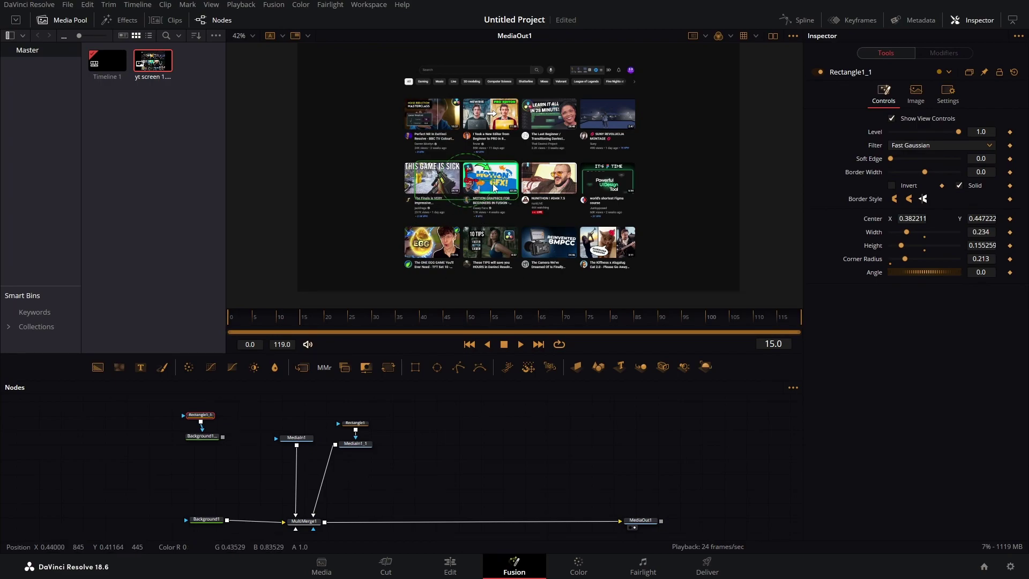
# - Resize Rectangle1_1 to Width 0.129, Height 0.130, centred at 0.437, 0.458 on the thumbnail
pyautogui.scroll(3, 504, 191)
pyautogui.scroll(2, 503, 191)
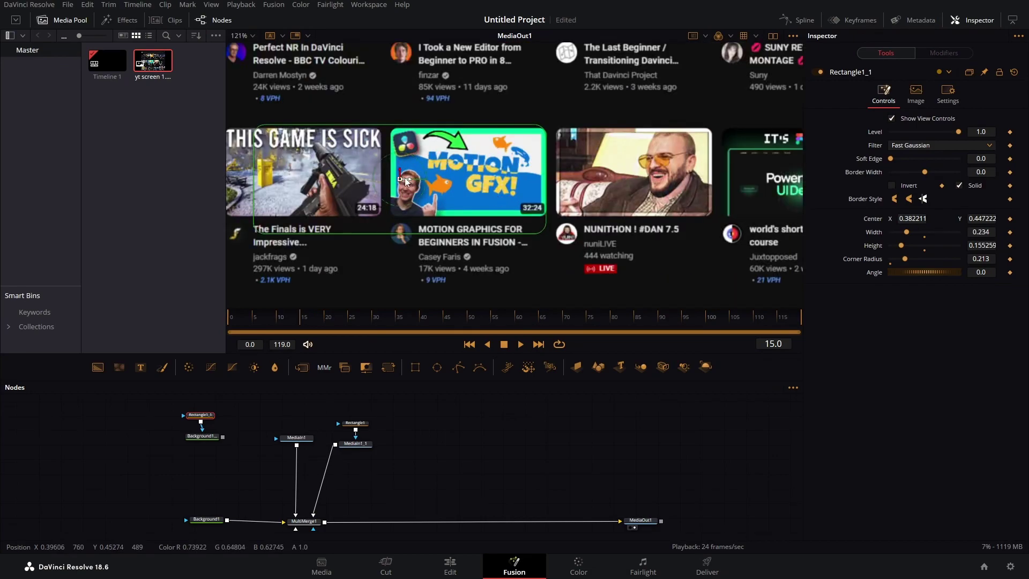
pyautogui.moveTo(400, 182); pyautogui.dragTo(467, 177)
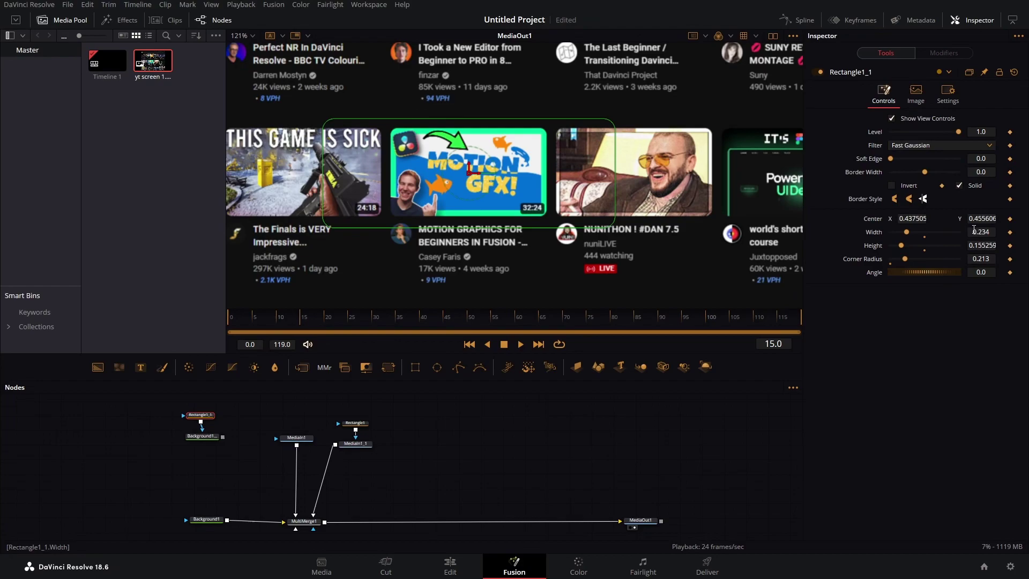
pyautogui.moveTo(985, 232)
pyautogui.mouseDown()
pyautogui.moveTo(959, 231)
pyautogui.moveTo(990, 245)
pyautogui.mouseUp()
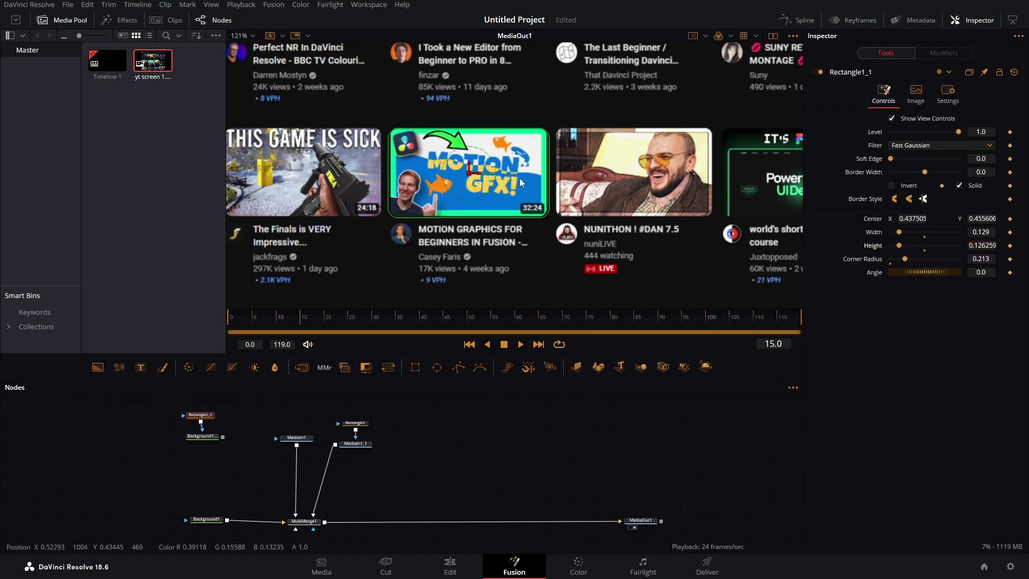
pyautogui.moveTo(476, 177); pyautogui.dragTo(468, 166)
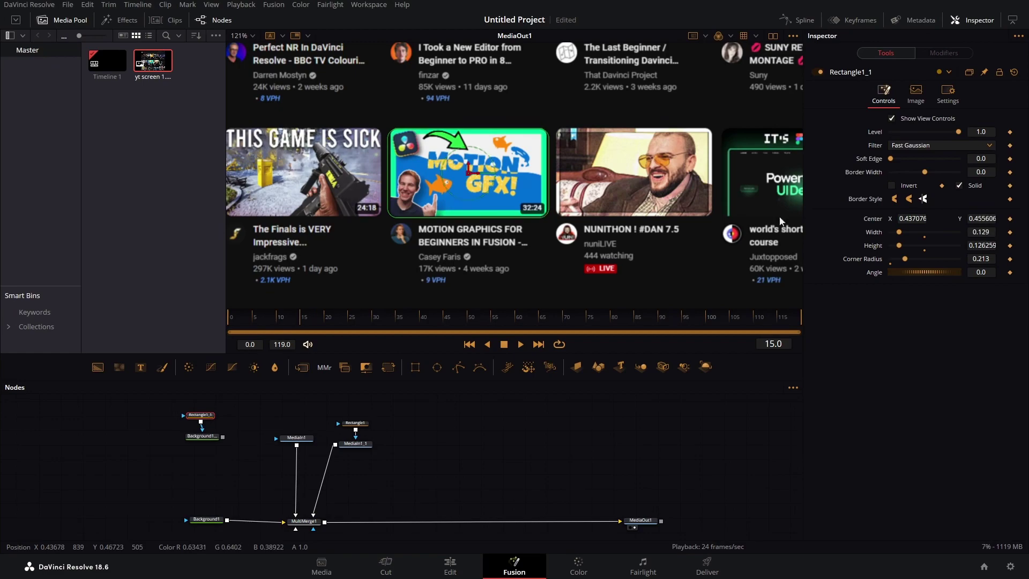
pyautogui.scroll(4, 982, 247)
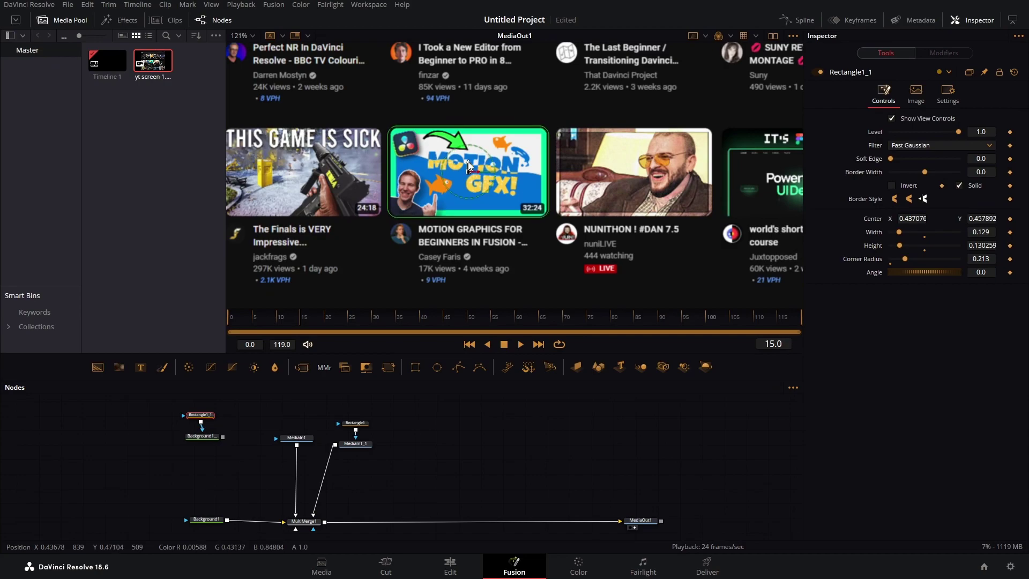
pyautogui.moveTo(467, 164); pyautogui.dragTo(467, 163)
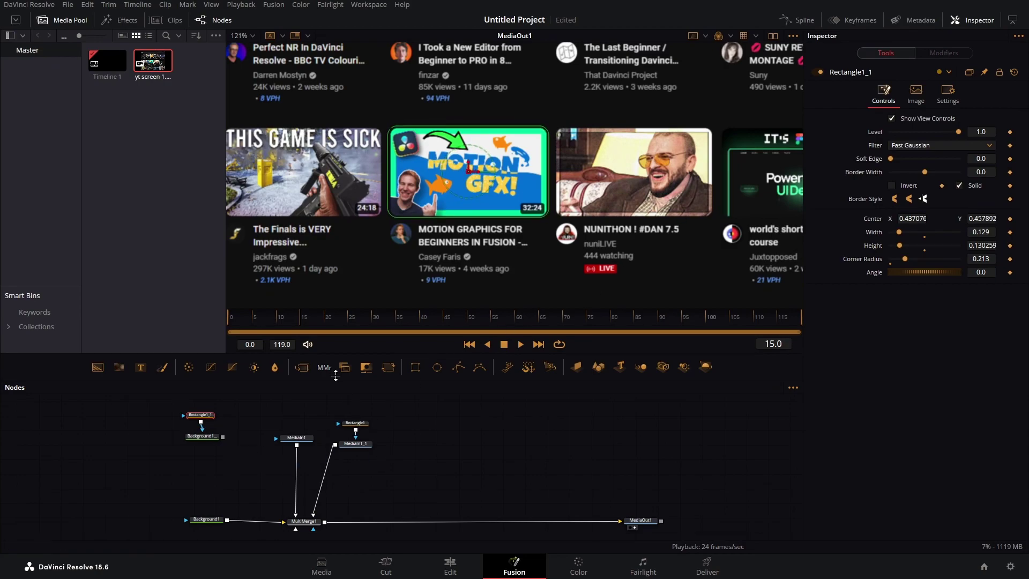
# - Add MultiMerge2 with MediaIn1 and Background1_1 as inputs, feeding it into MultiMerge1
pyautogui.moveTo(300, 440); pyautogui.dragTo(209, 474)
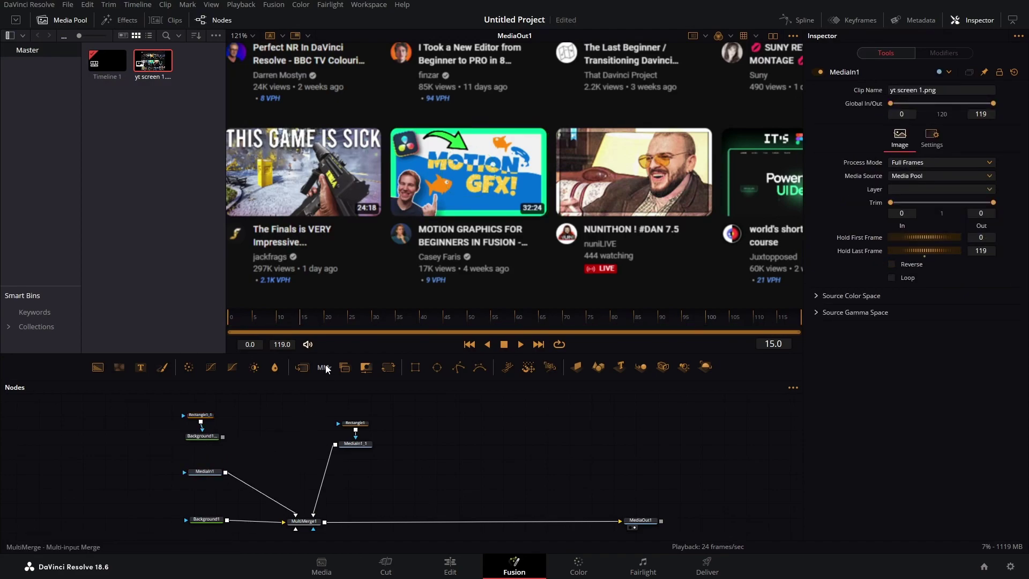
pyautogui.moveTo(324, 367); pyautogui.dragTo(296, 520)
pyautogui.moveTo(225, 472); pyautogui.dragTo(279, 442)
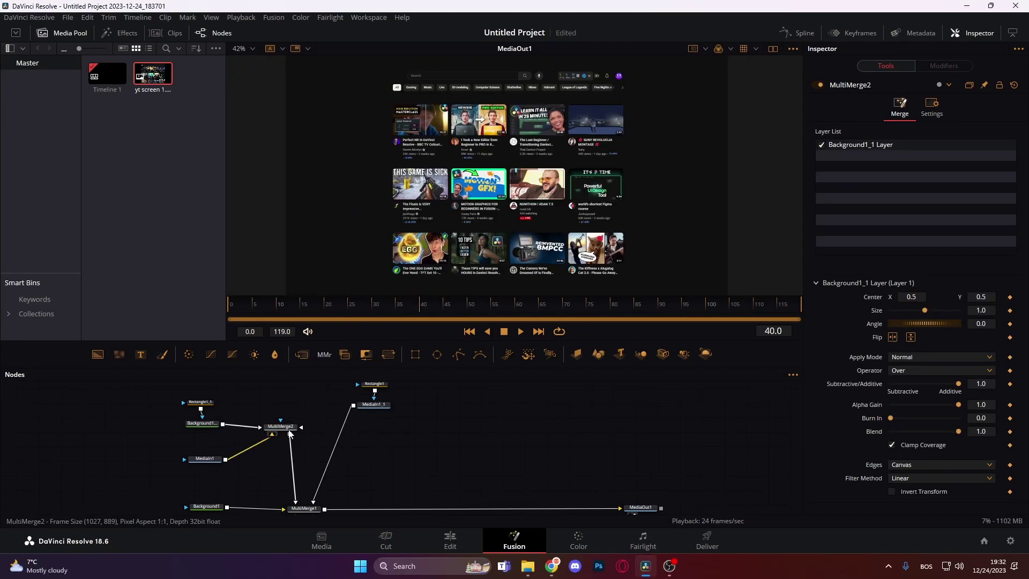
# - Insert a DVE node after MultiMerge2 and place DVE1 below it
pyautogui.hotkey('shift', 'space')
pyautogui.write('dve')
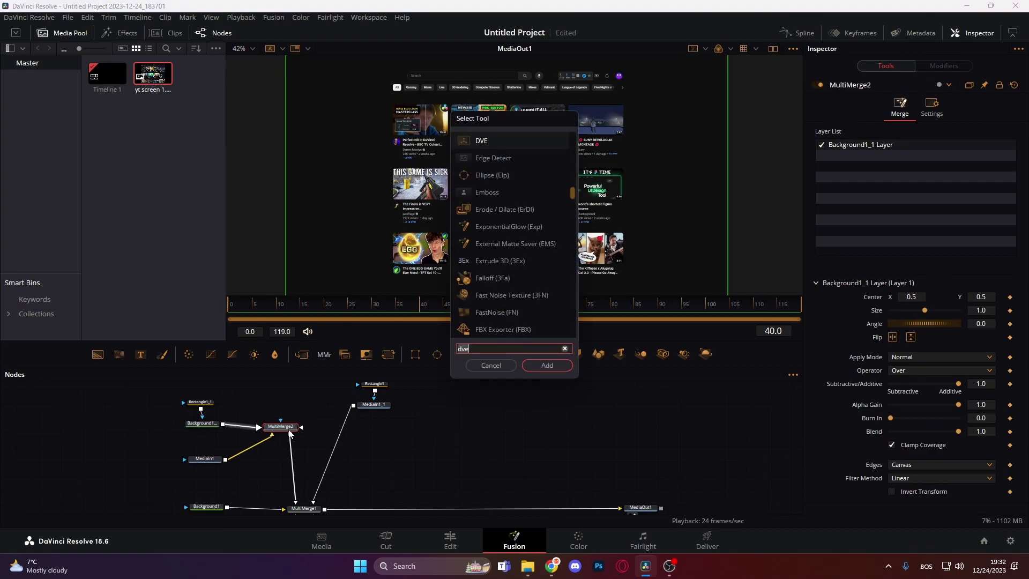
pyautogui.press('Return')
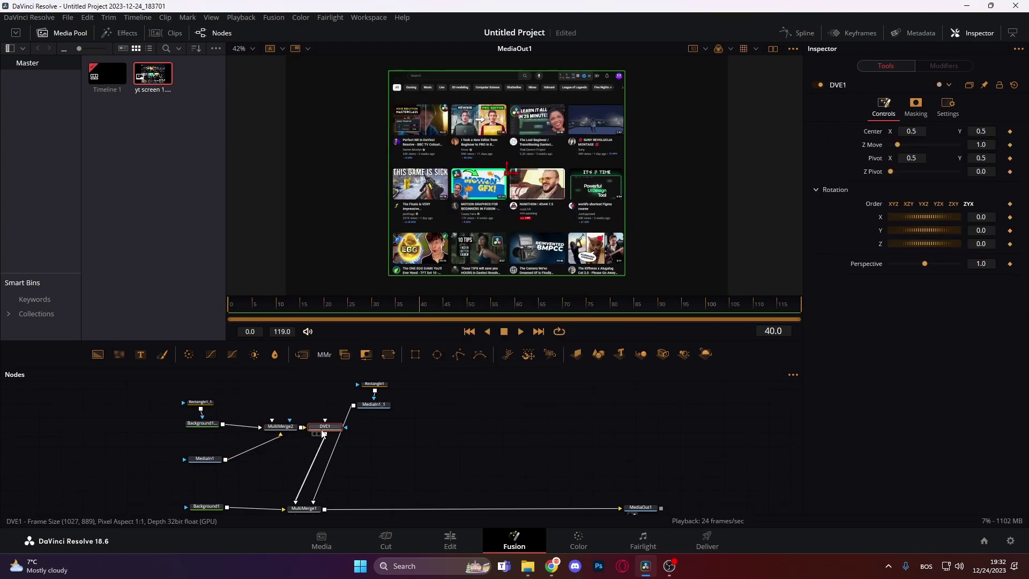
pyautogui.moveTo(324, 433); pyautogui.dragTo(287, 467)
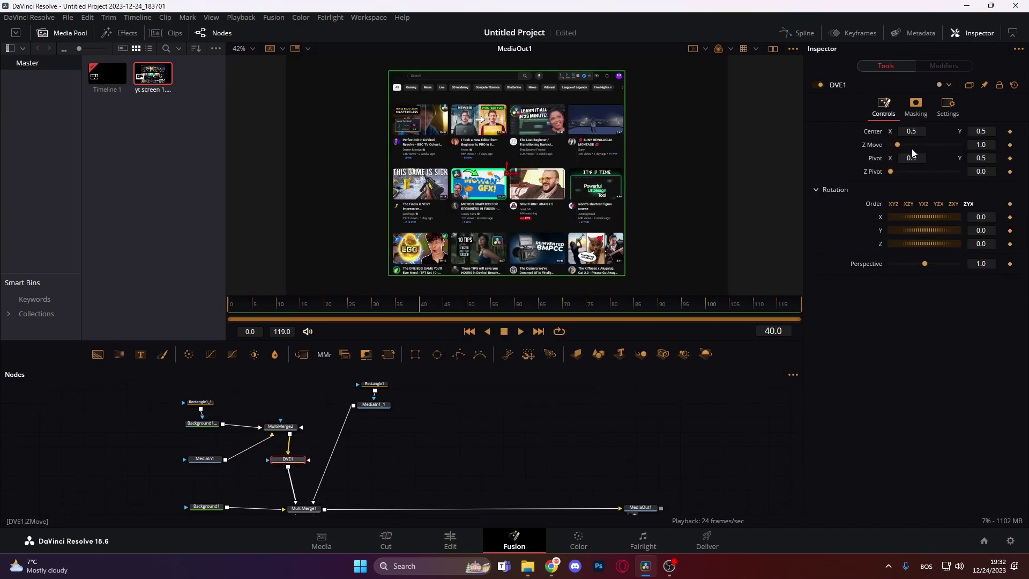
# - Tilt the homepage to rotations -18.3/33.9/13.0 and set Center to 0.267, 0.57
pyautogui.moveTo(914, 131); pyautogui.dragTo(857, 131)
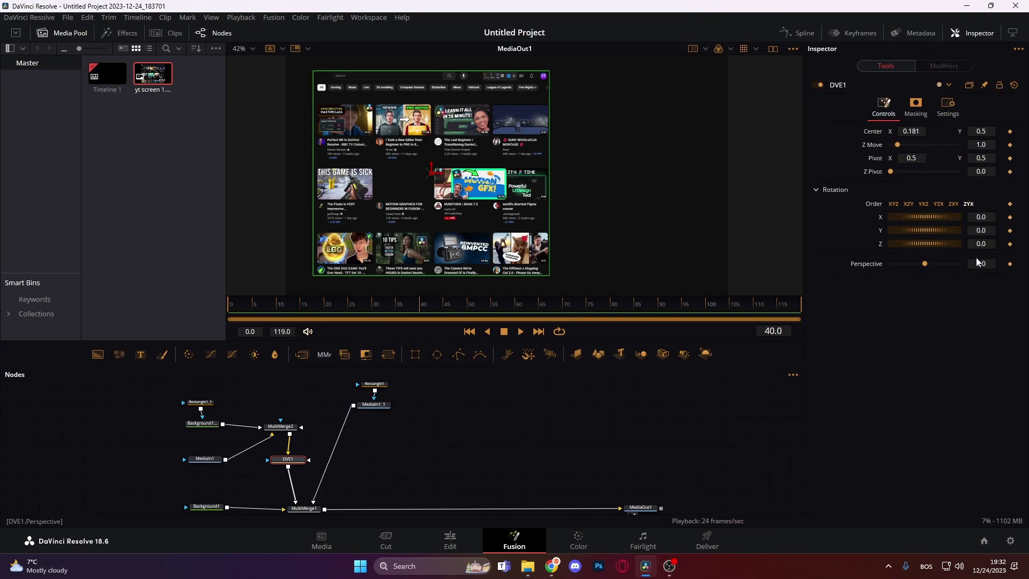
pyautogui.moveTo(926, 217); pyautogui.dragTo(933, 251)
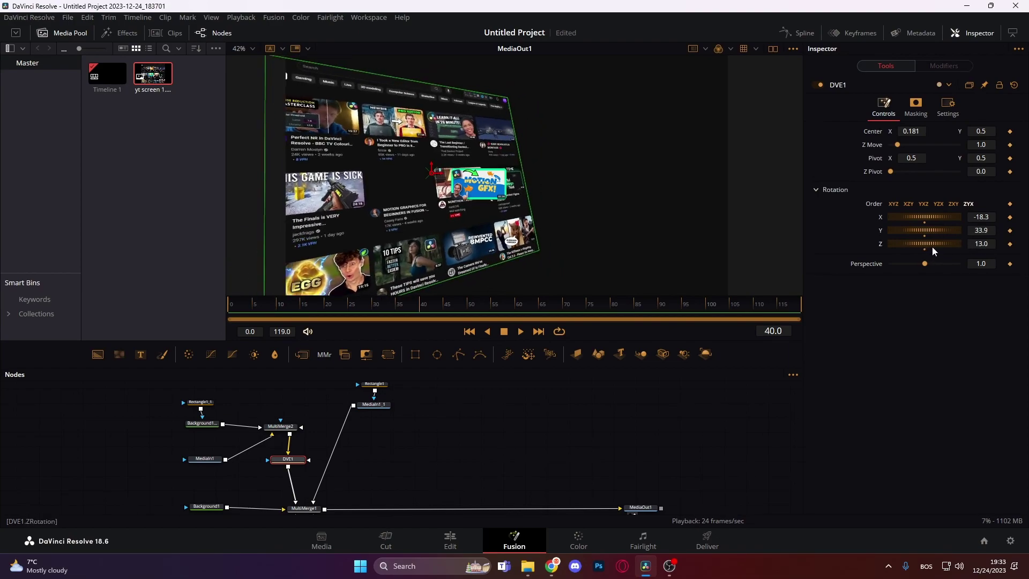
pyautogui.moveTo(909, 128); pyautogui.dragTo(915, 134)
pyautogui.scroll(-1, 586, 186)
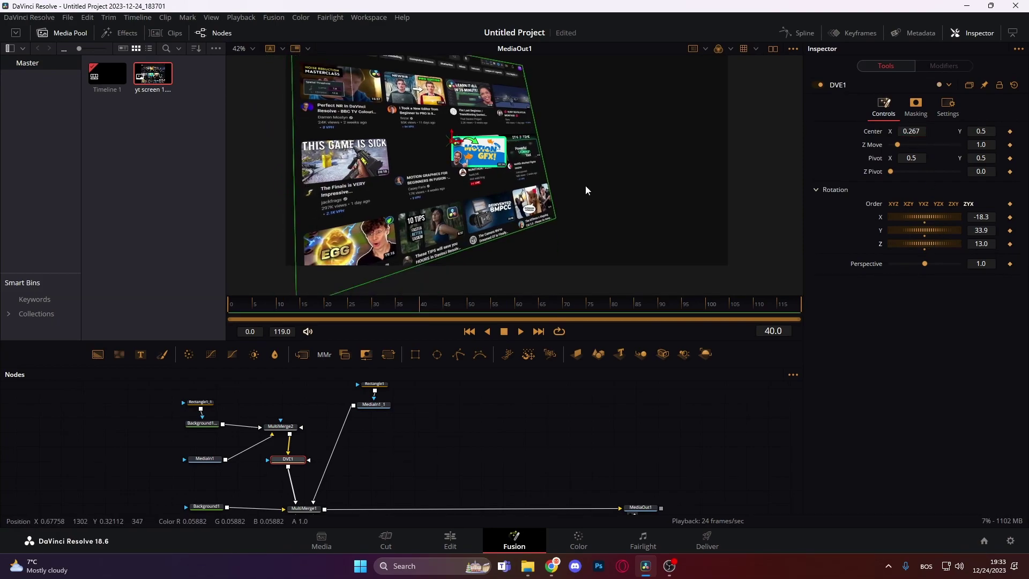
pyautogui.moveTo(981, 130); pyautogui.dragTo(983, 131)
pyautogui.scroll(1, 648, 193)
pyautogui.scroll(-1, 645, 197)
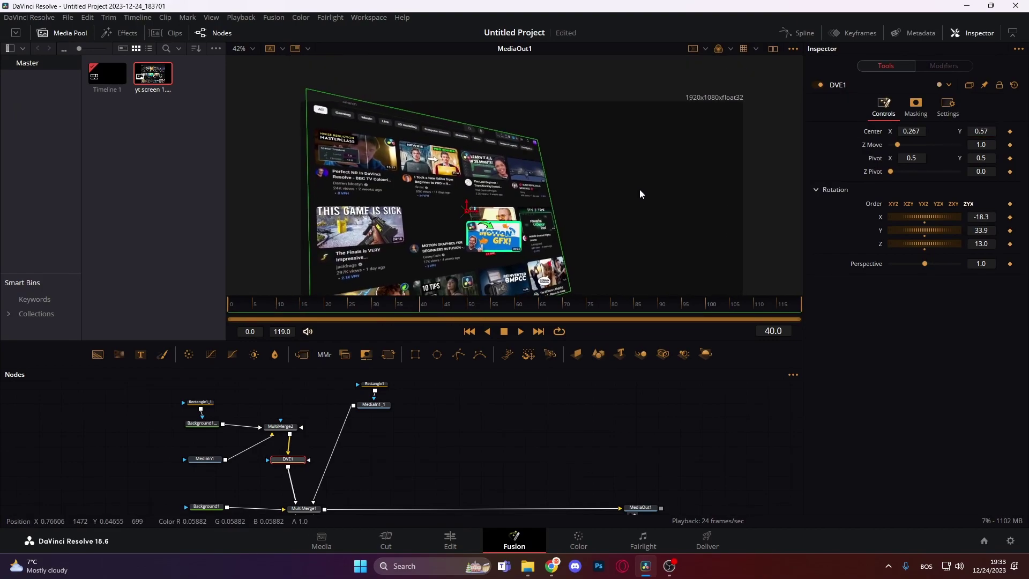
pyautogui.scroll(-1, 614, 180)
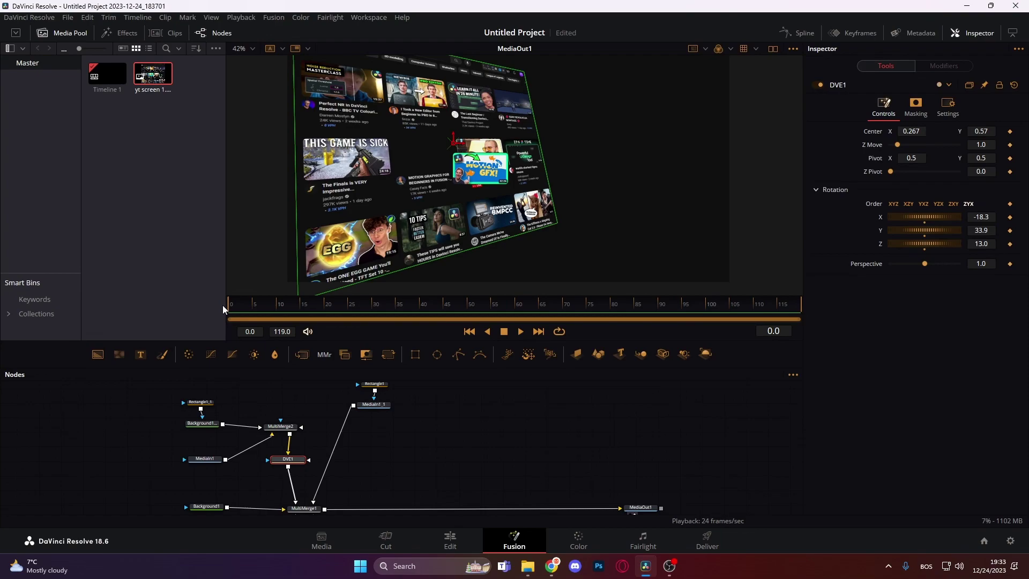
# - Keyframe DVE1's Center and set Y to -0.884 at frame 0, below frame
pyautogui.click(1009, 132)
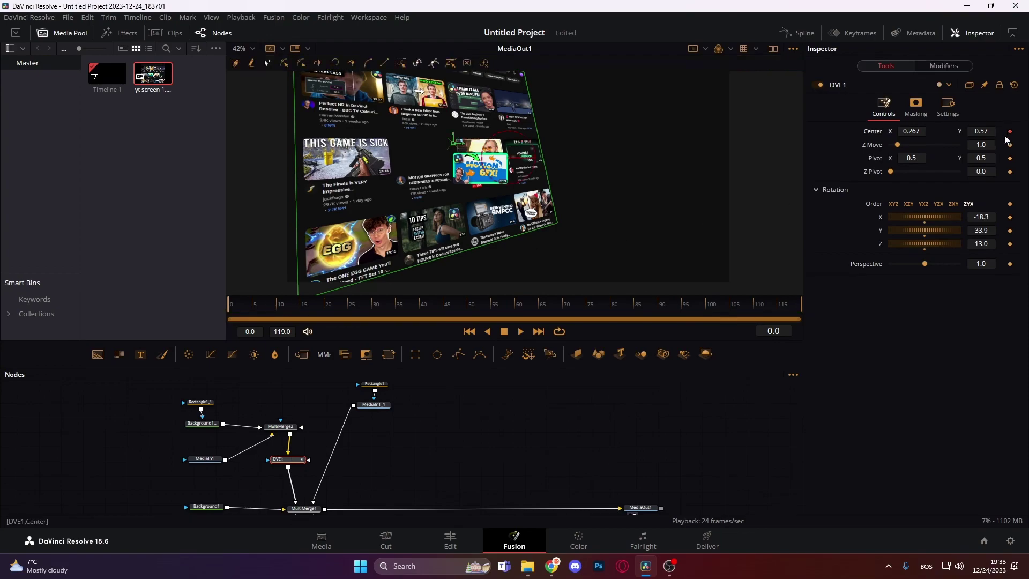
pyautogui.click(321, 310)
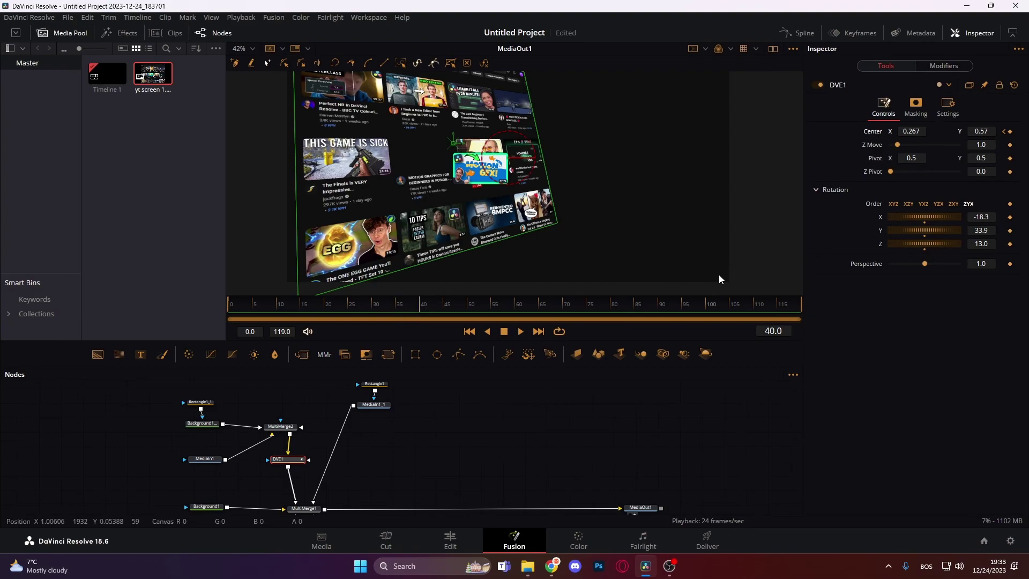
pyautogui.click(1004, 132)
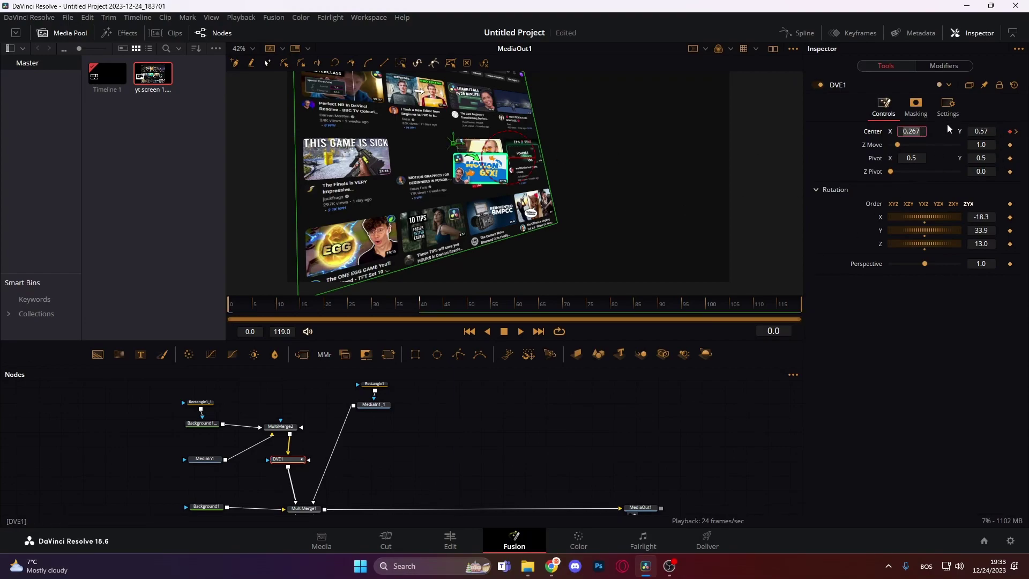
pyautogui.moveTo(976, 131); pyautogui.dragTo(933, 130)
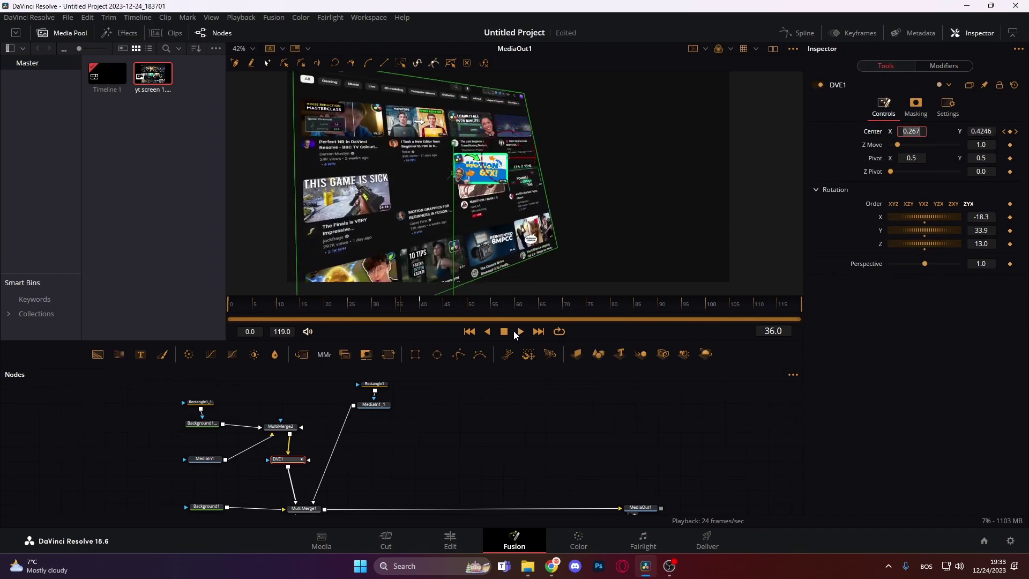
pyautogui.moveTo(456, 306); pyautogui.dragTo(210, 318)
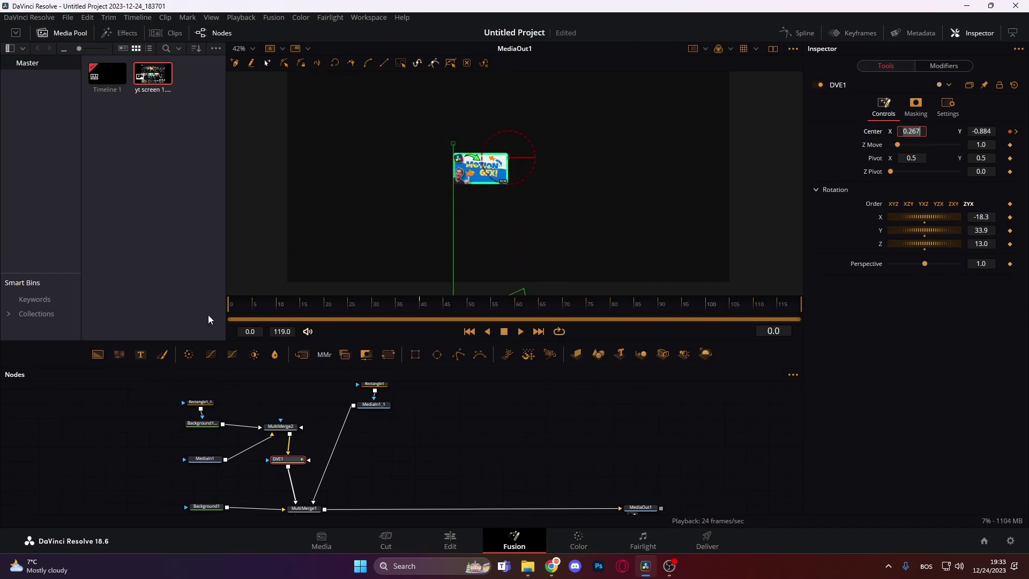
# - Smooth DVE1's Displacement keys into an S-curve with Ease In 88.4, Ease Out 70.5, and preview
pyautogui.click(798, 33)
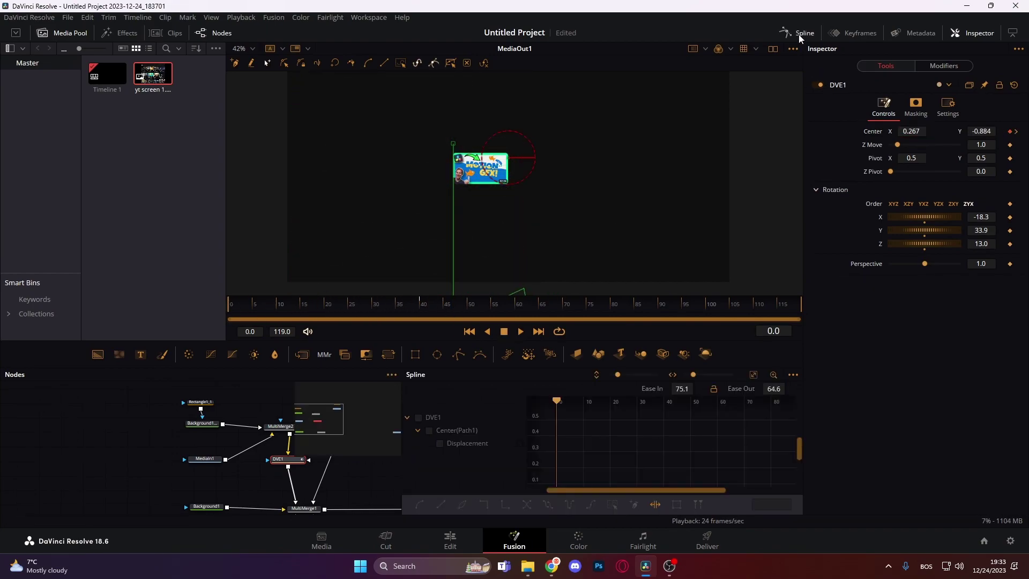
pyautogui.click(419, 417)
pyautogui.click(753, 374)
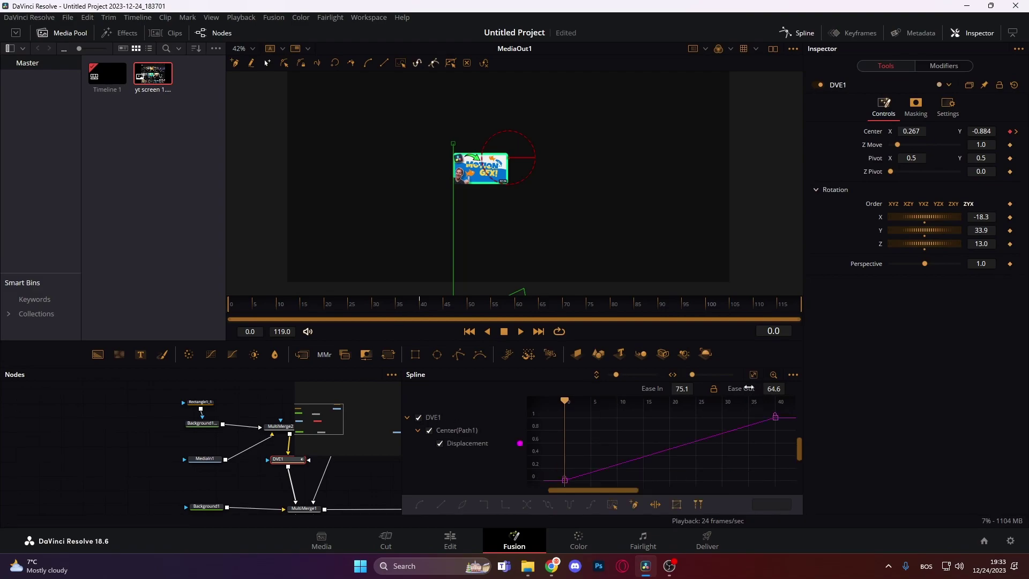
pyautogui.click(612, 505)
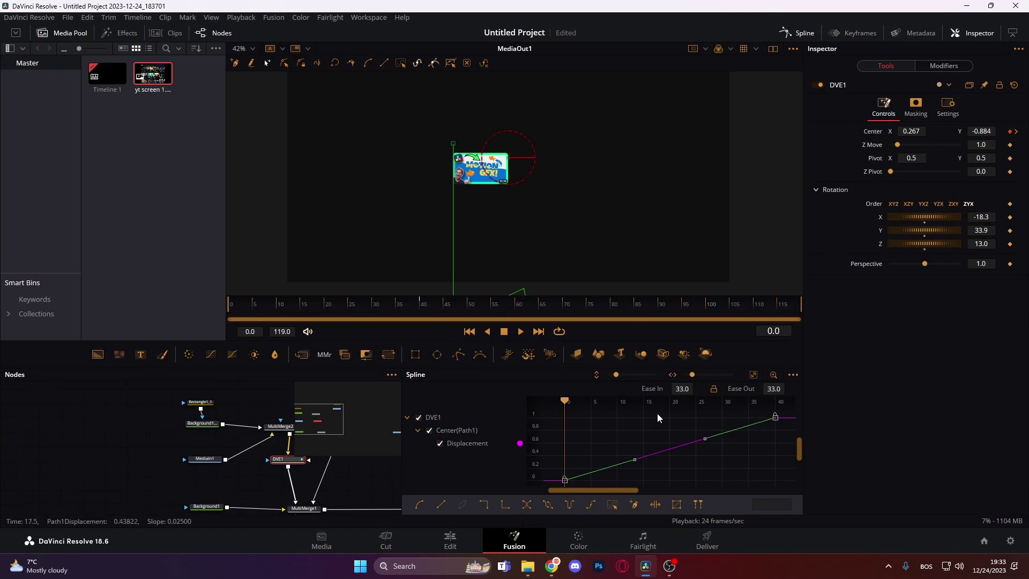
pyautogui.hotkey('shift', 's')
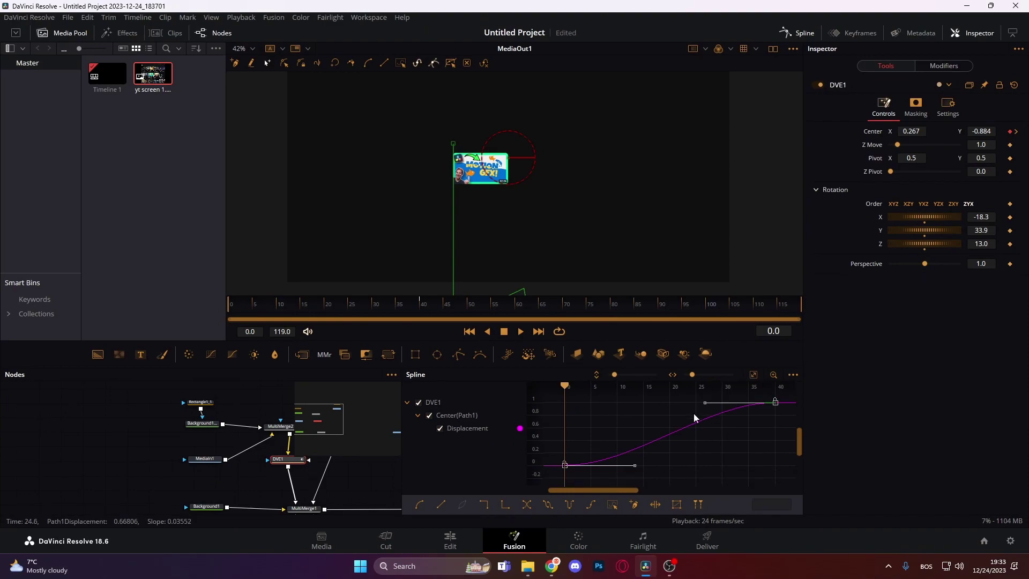
pyautogui.moveTo(697, 387); pyautogui.dragTo(779, 388)
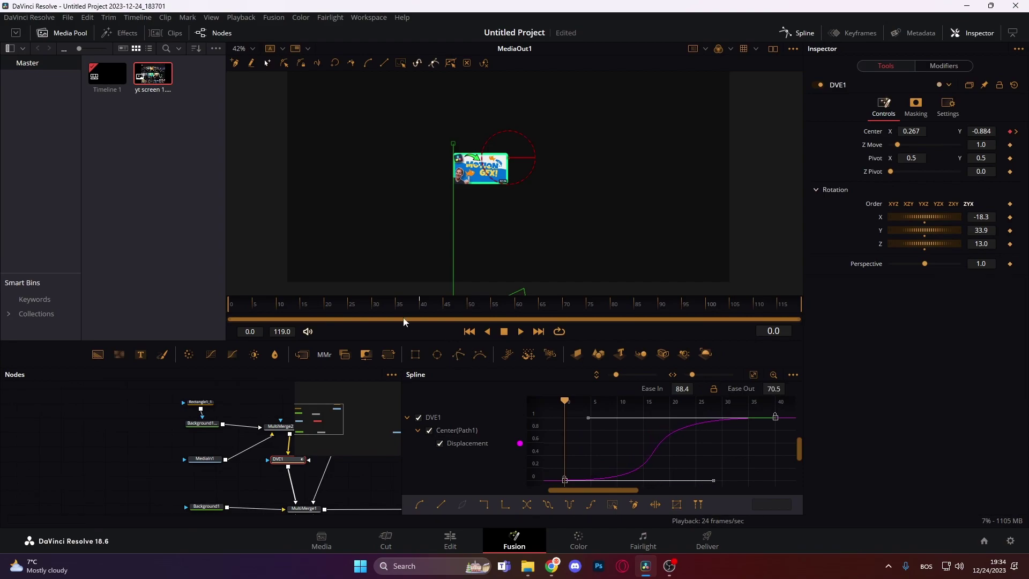
pyautogui.click(521, 333)
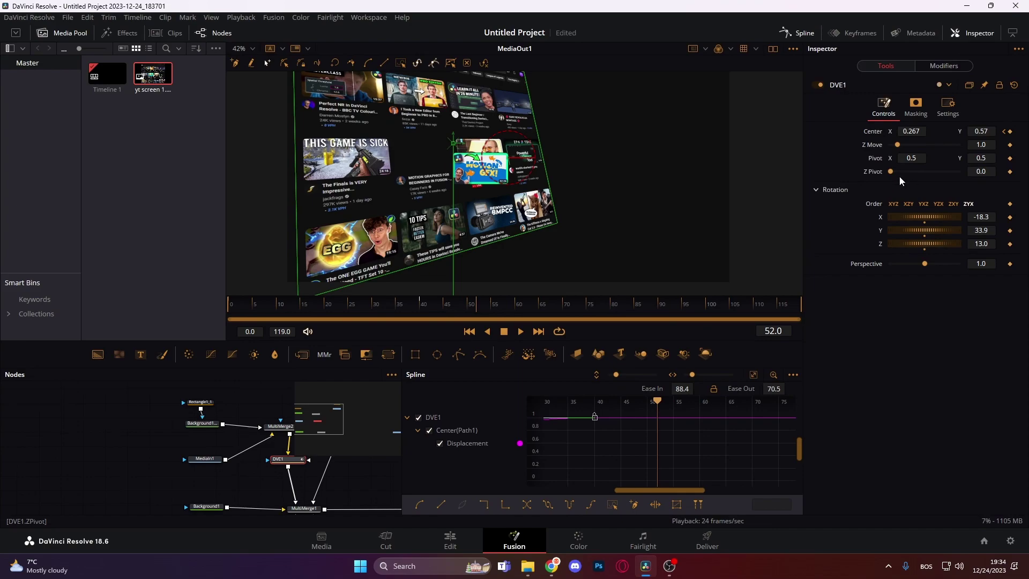
# - Adjust DVE1's Z Pivot to 0.213, then settle it at 0.173
pyautogui.moveTo(892, 172); pyautogui.dragTo(907, 175)
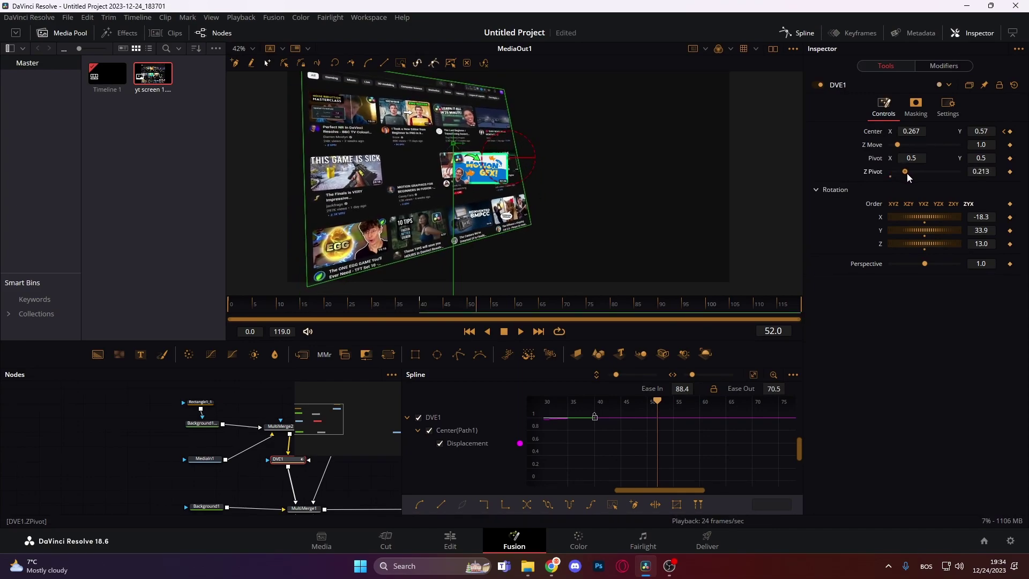
pyautogui.moveTo(907, 176); pyautogui.dragTo(904, 178)
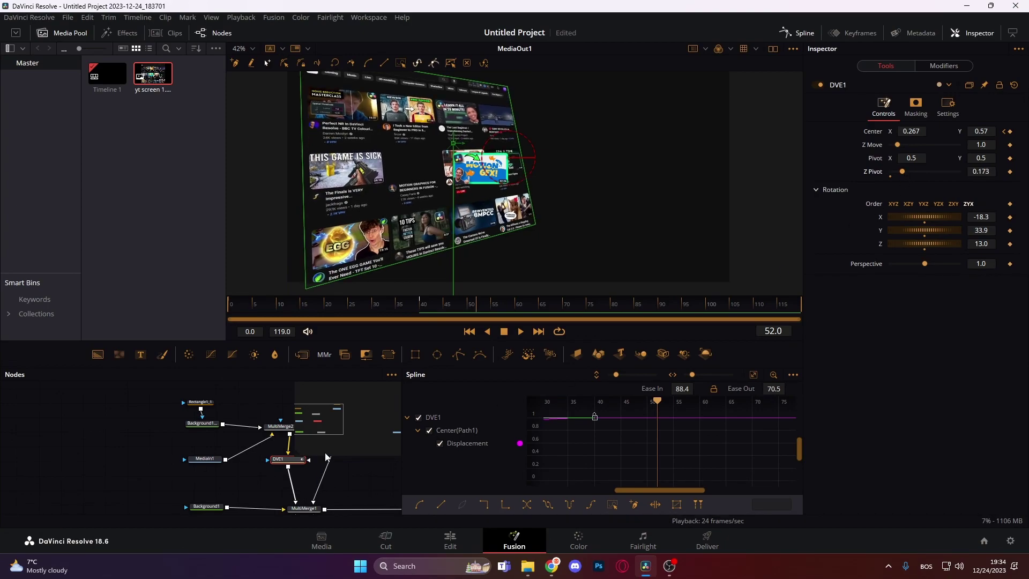
# - Paste a copy of DVE1 as DVE1_1 between MediaIn1_1 and MultiMerge1
pyautogui.click(256, 489)
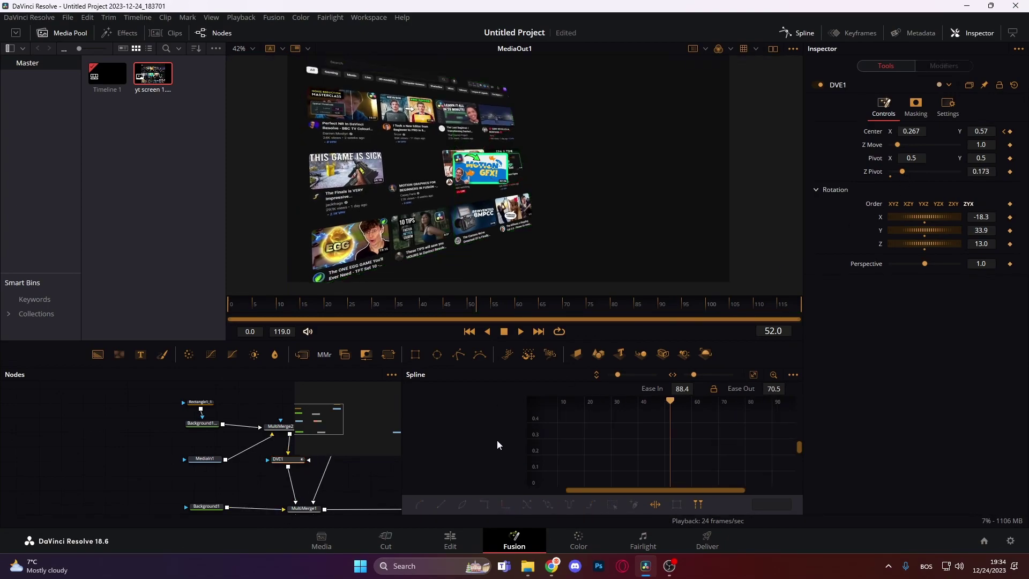
pyautogui.click(800, 31)
pyautogui.click(284, 459)
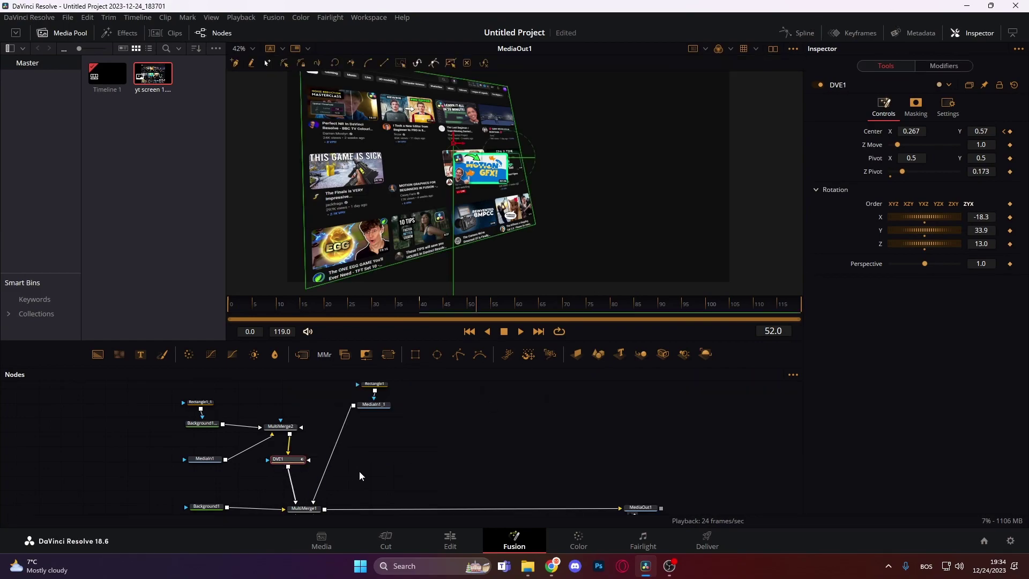
pyautogui.hotkey('ctrl', 'v')
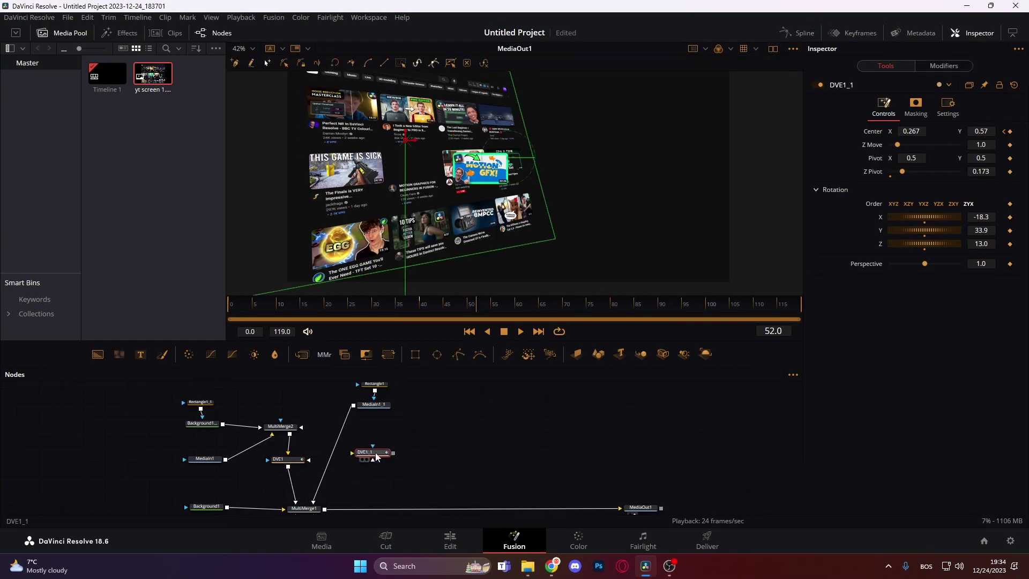
pyautogui.moveTo(376, 457); pyautogui.dragTo(383, 433)
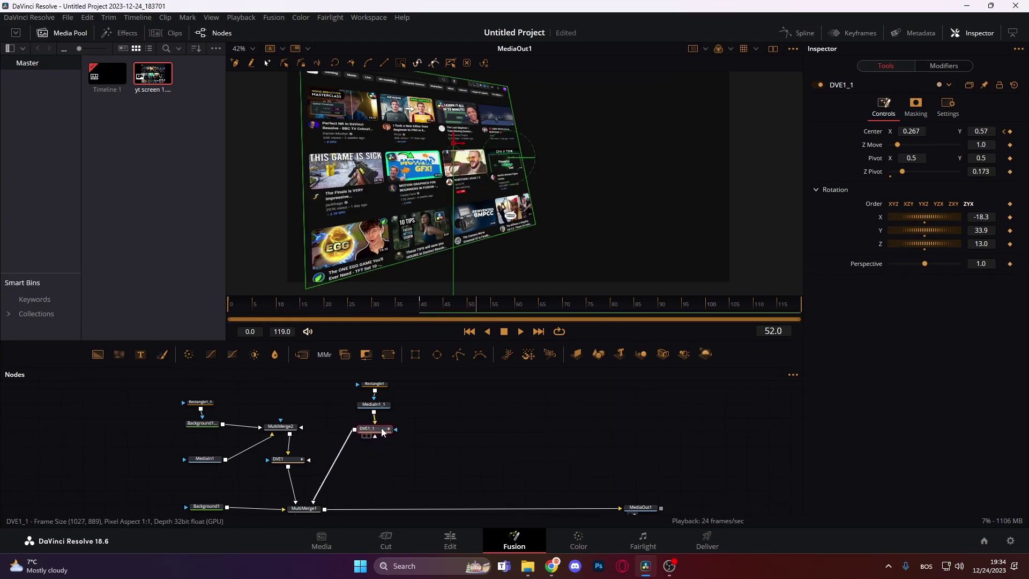
# - Rewind and play the animation to check both layers, then scrub to frame 18
pyautogui.moveTo(402, 305); pyautogui.dragTo(231, 306)
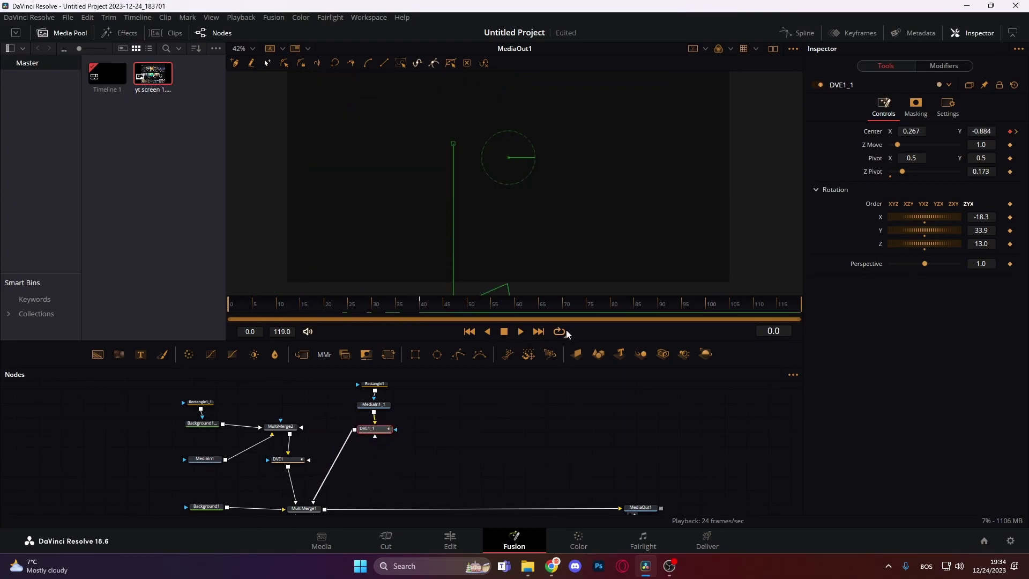
pyautogui.click(521, 332)
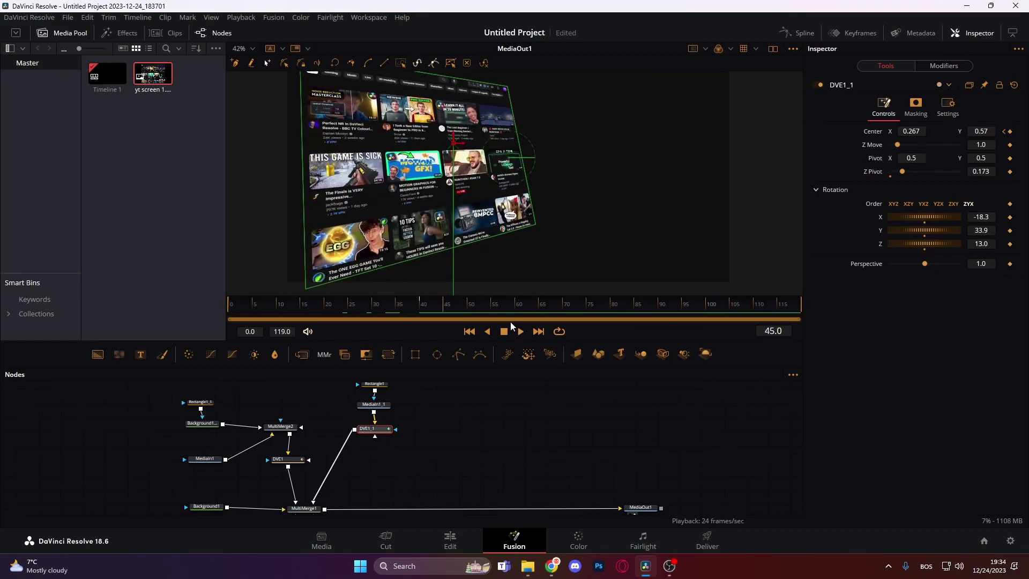
pyautogui.click(503, 331)
pyautogui.moveTo(396, 306); pyautogui.dragTo(423, 307)
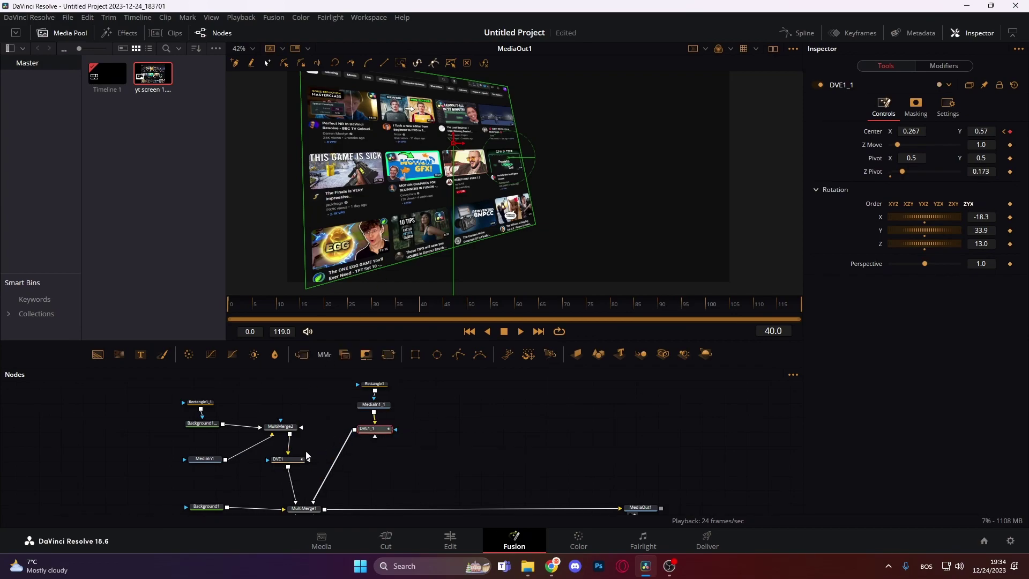
# - Keyframe DVE1's Z Pivot to 0.339 at frame 55, preview, then move Rectangle1 and MediaIn1_1 up
pyautogui.click(297, 459)
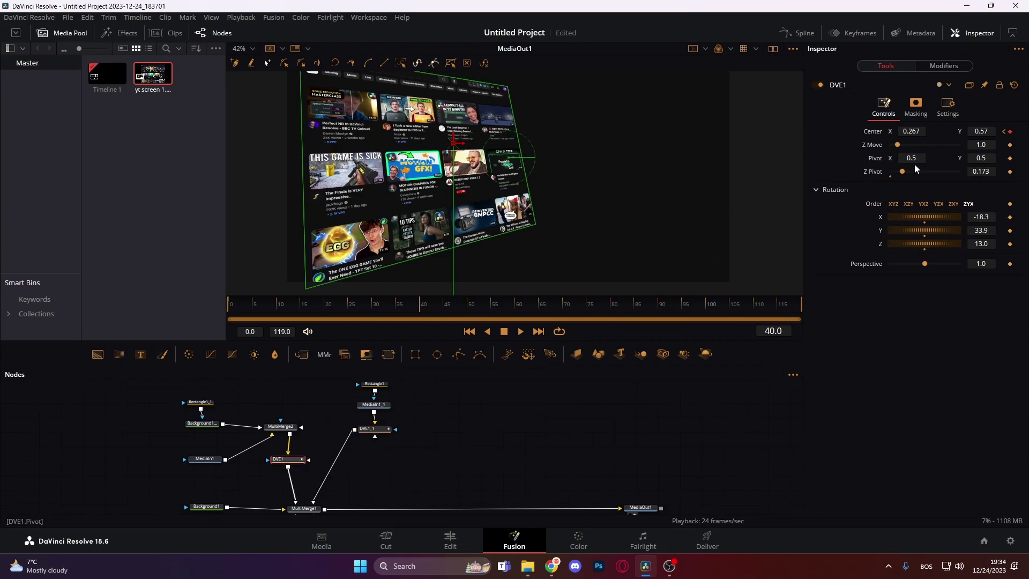
pyautogui.click(1009, 171)
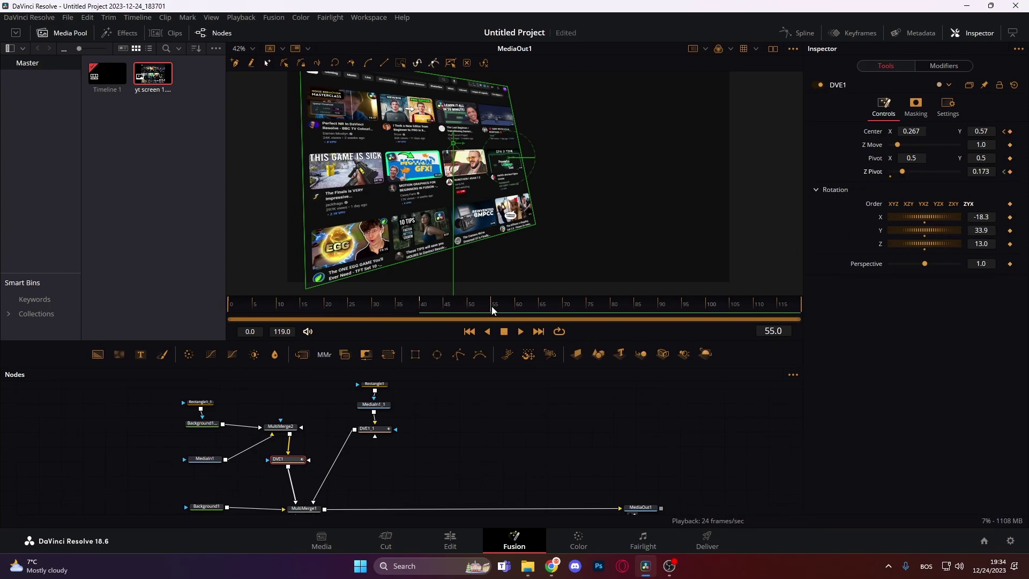
pyautogui.moveTo(904, 172); pyautogui.dragTo(913, 173)
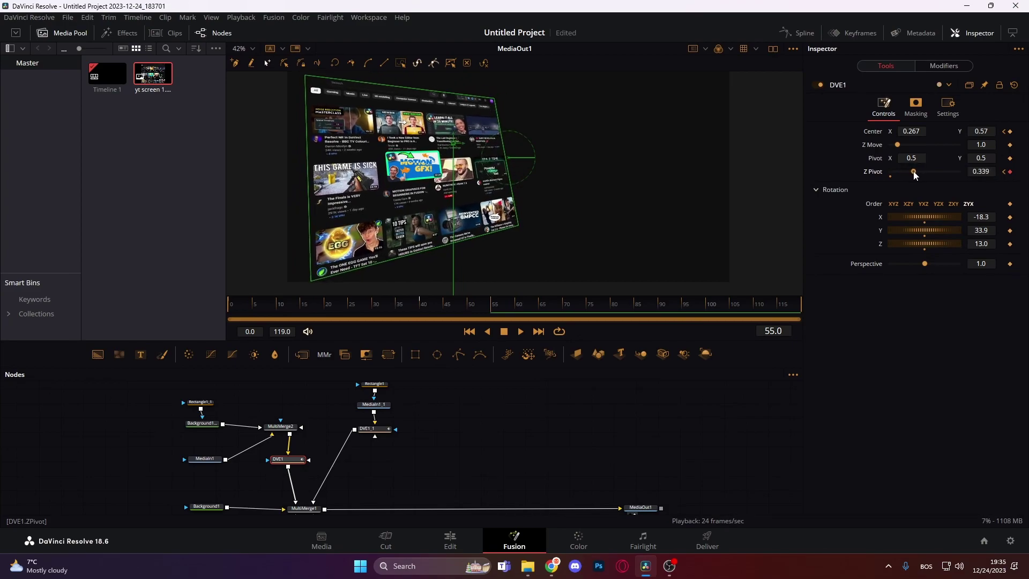
pyautogui.click(471, 333)
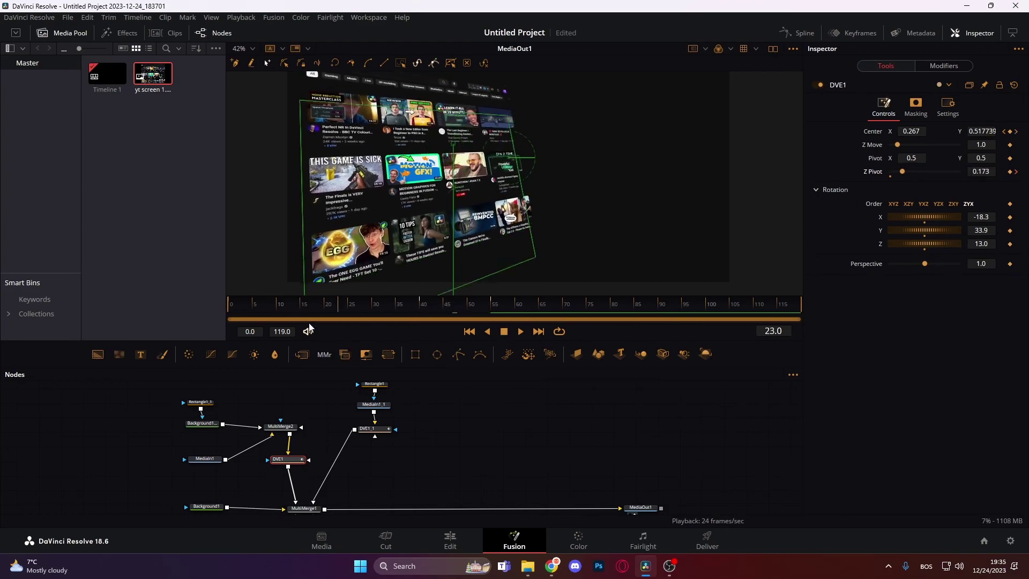
pyautogui.click(519, 332)
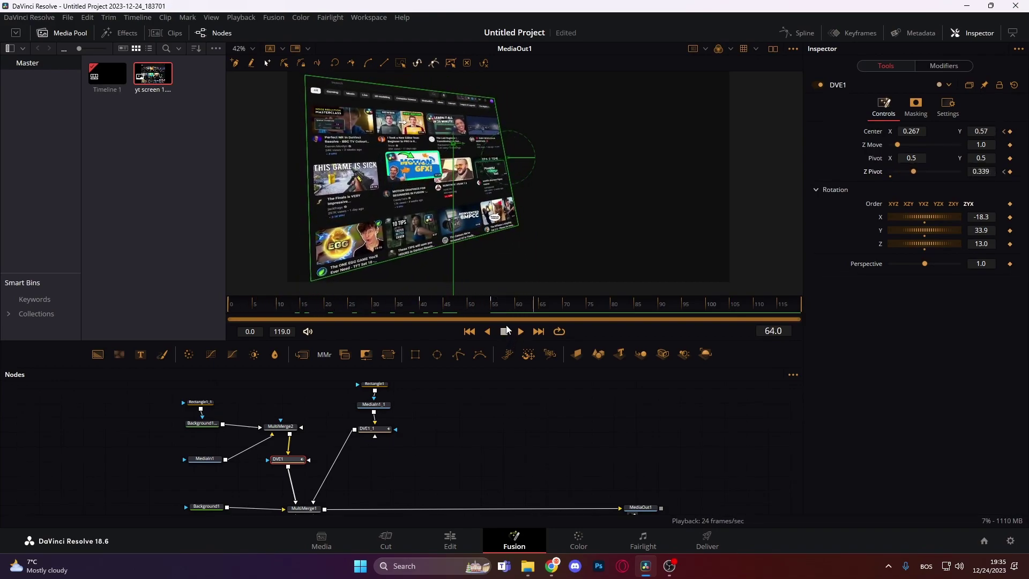
pyautogui.click(506, 332)
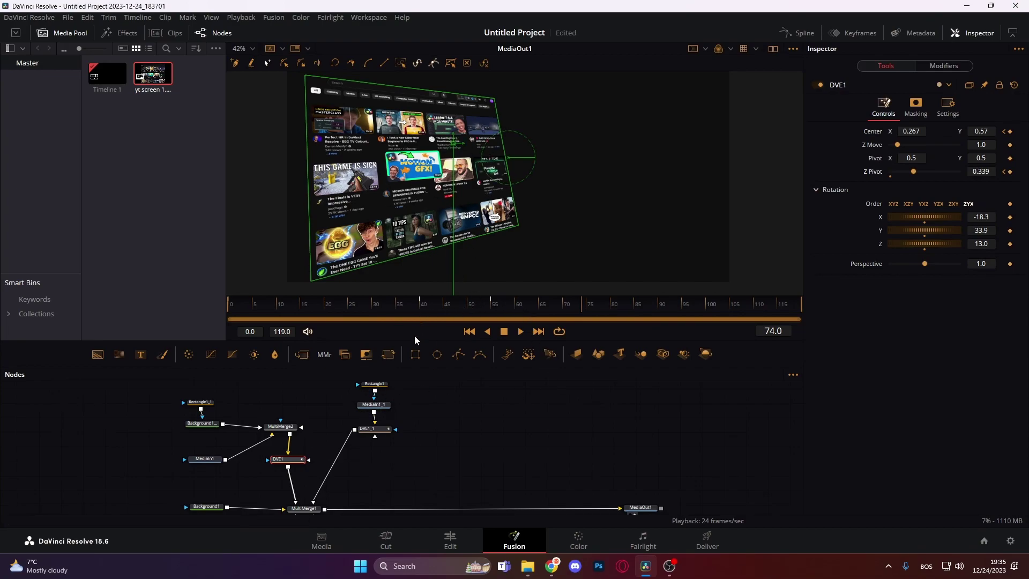
pyautogui.scroll(2, 393, 440)
pyautogui.moveTo(409, 448); pyautogui.dragTo(379, 409)
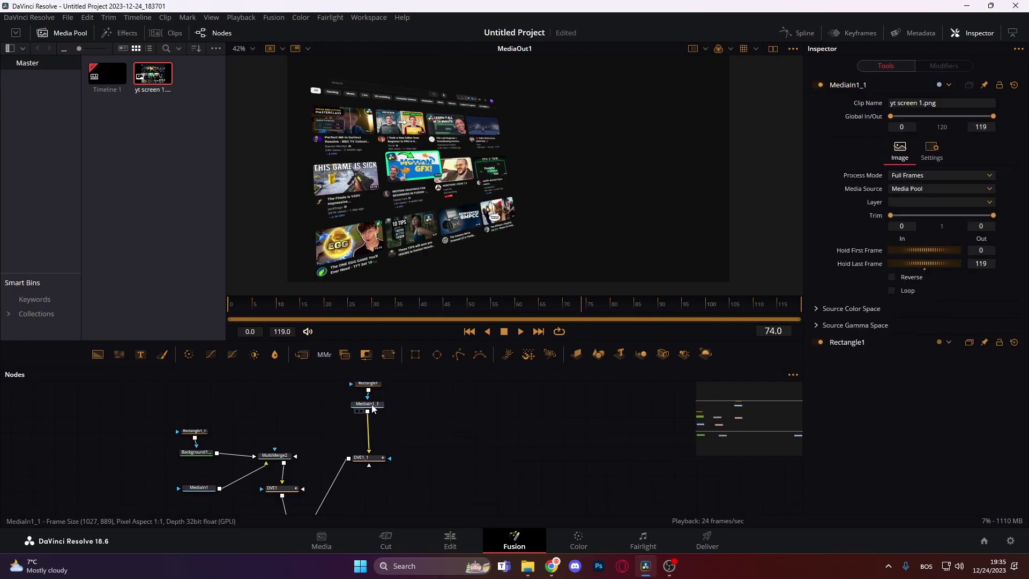
# - Add a Drop Shadow after MediaIn1_1 and raise its Shadow Strength to 0.764
pyautogui.click(373, 408)
pyautogui.hotkey('shift', 'space')
pyautogui.write('dro')
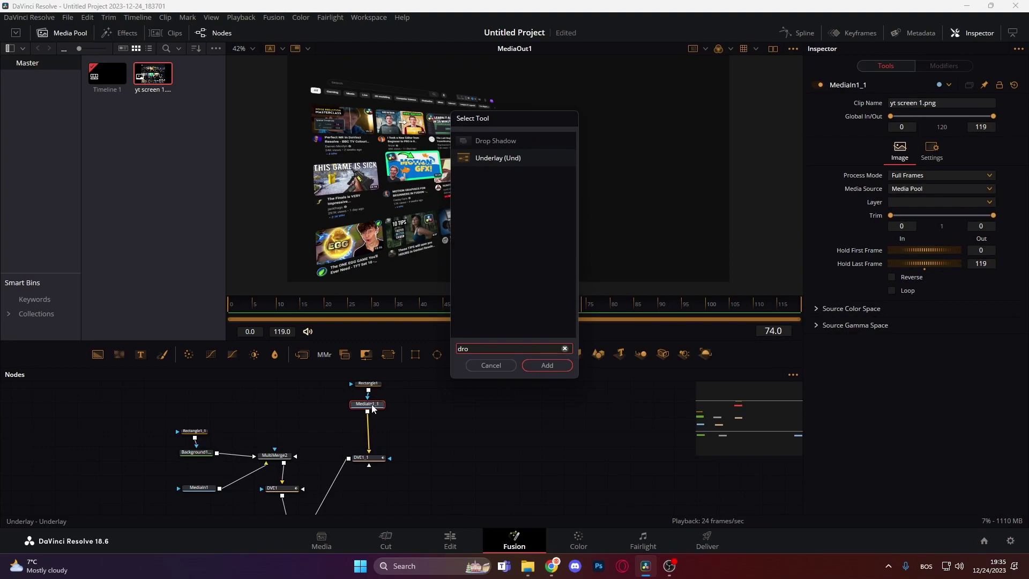
pyautogui.press('Up')
pyautogui.press('Return')
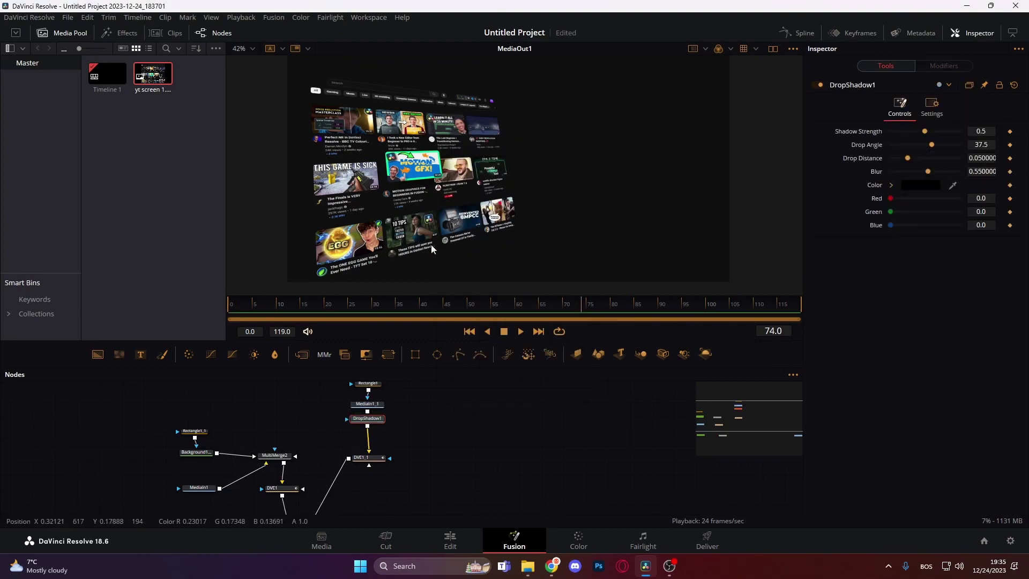
pyautogui.moveTo(377, 421); pyautogui.dragTo(377, 427)
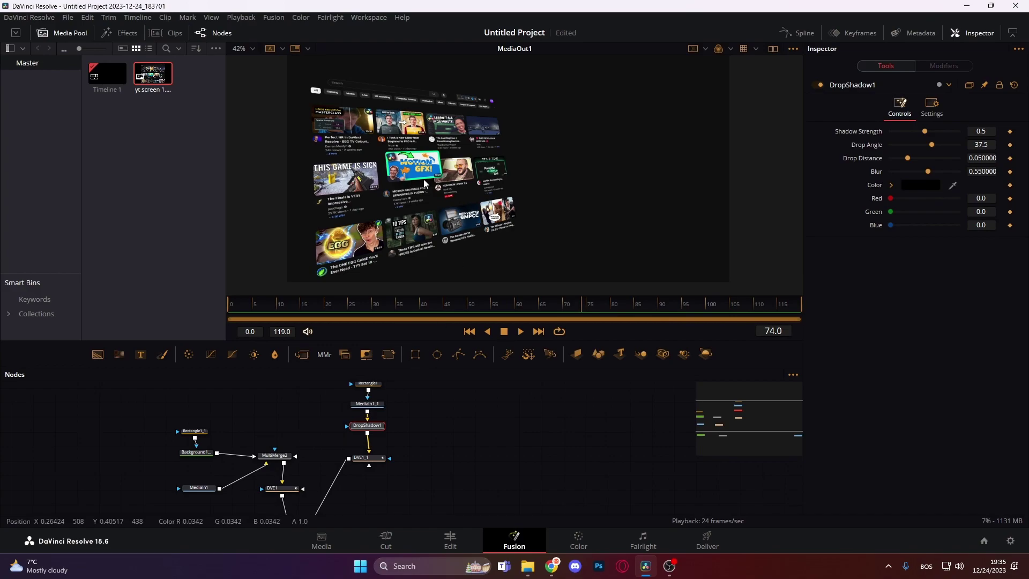
pyautogui.scroll(2, 441, 147)
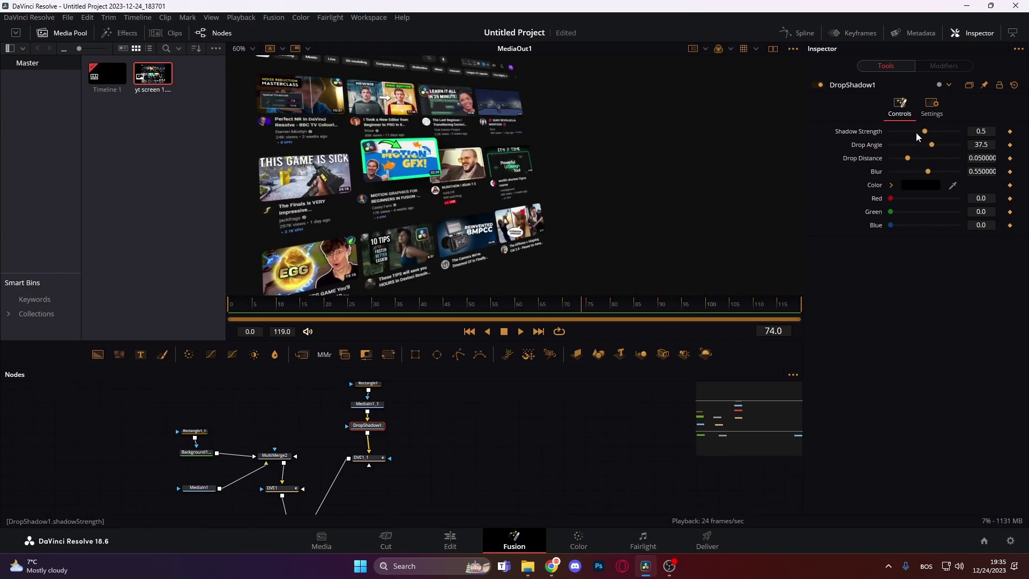
pyautogui.moveTo(925, 136); pyautogui.dragTo(959, 142)
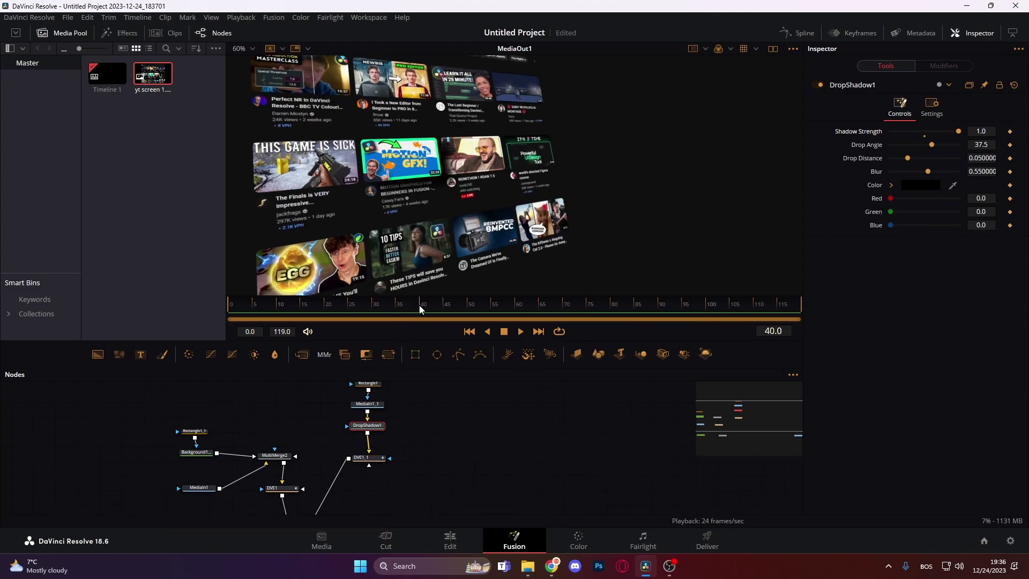
# - Key Shadow Strength from 0 at frame 40 to 1.0 at frame 55, then play from start
pyautogui.moveTo(420, 305)
pyautogui.mouseDown()
pyautogui.moveTo(396, 314)
pyautogui.moveTo(420, 313)
pyautogui.mouseUp()
pyautogui.click(1010, 132)
pyautogui.moveTo(422, 311); pyautogui.dragTo(494, 314)
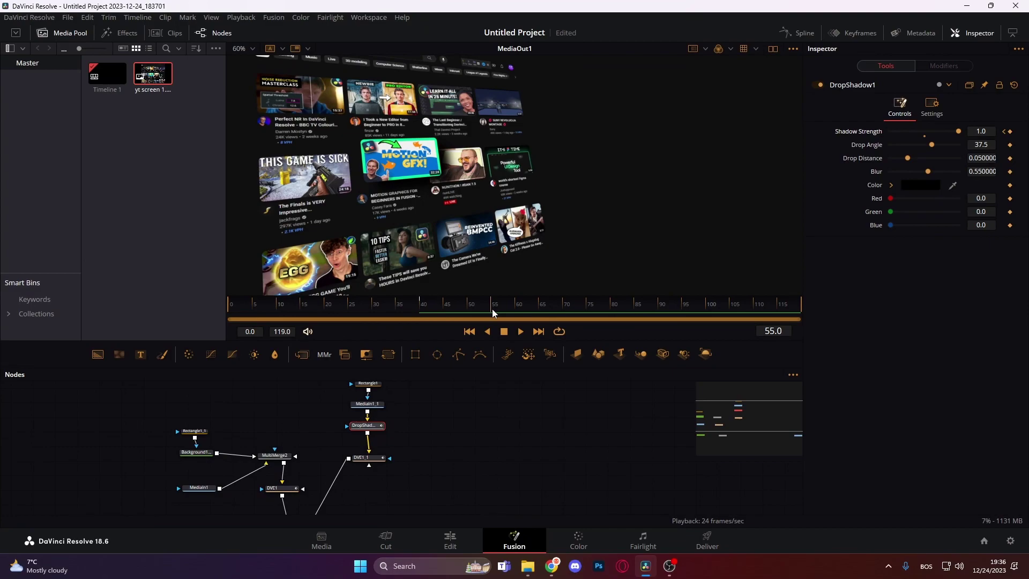
pyautogui.click(1004, 132)
pyautogui.moveTo(958, 131); pyautogui.dragTo(879, 136)
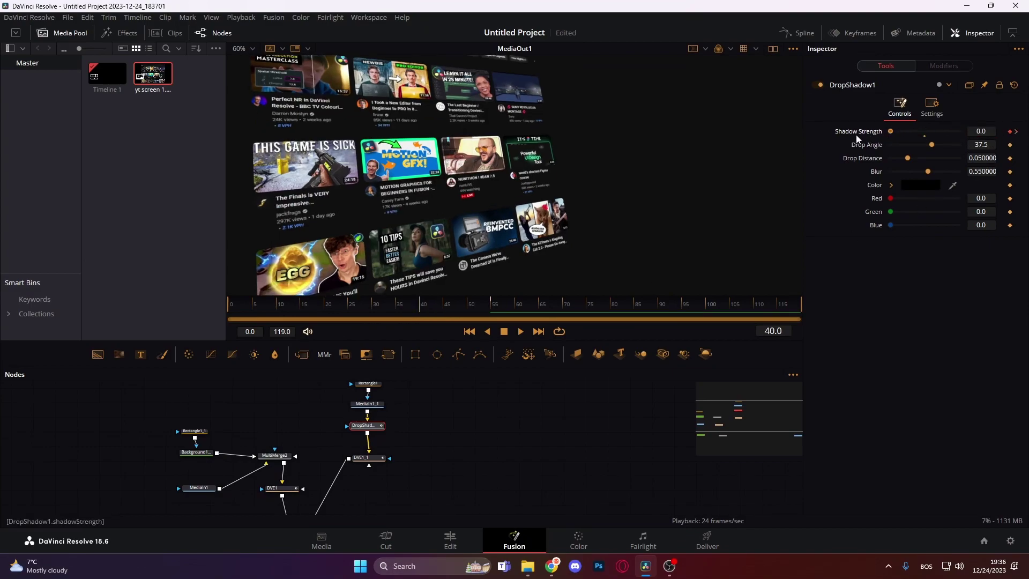
pyautogui.moveTo(486, 307); pyautogui.dragTo(208, 316)
pyautogui.click(519, 333)
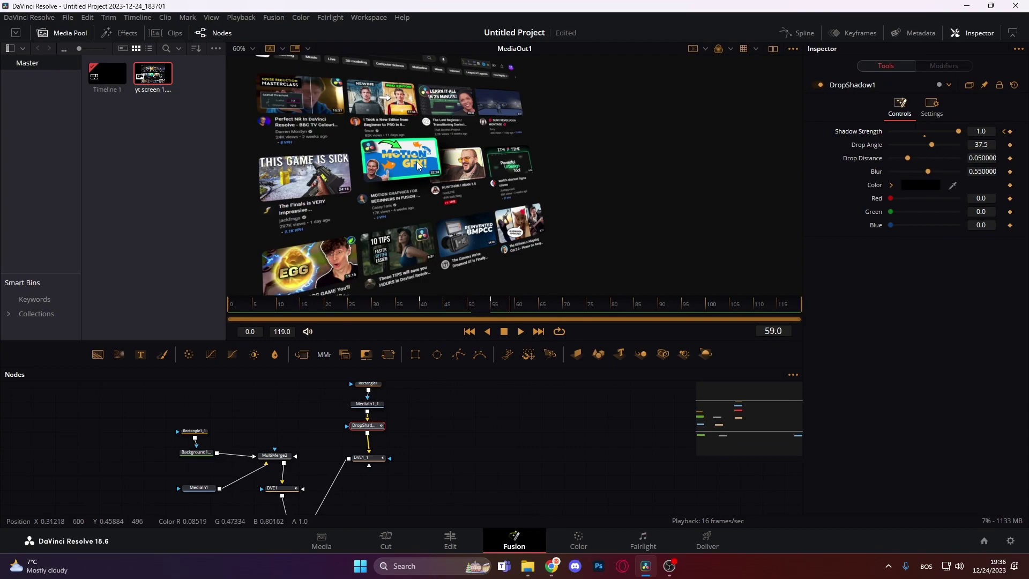
pyautogui.click(504, 333)
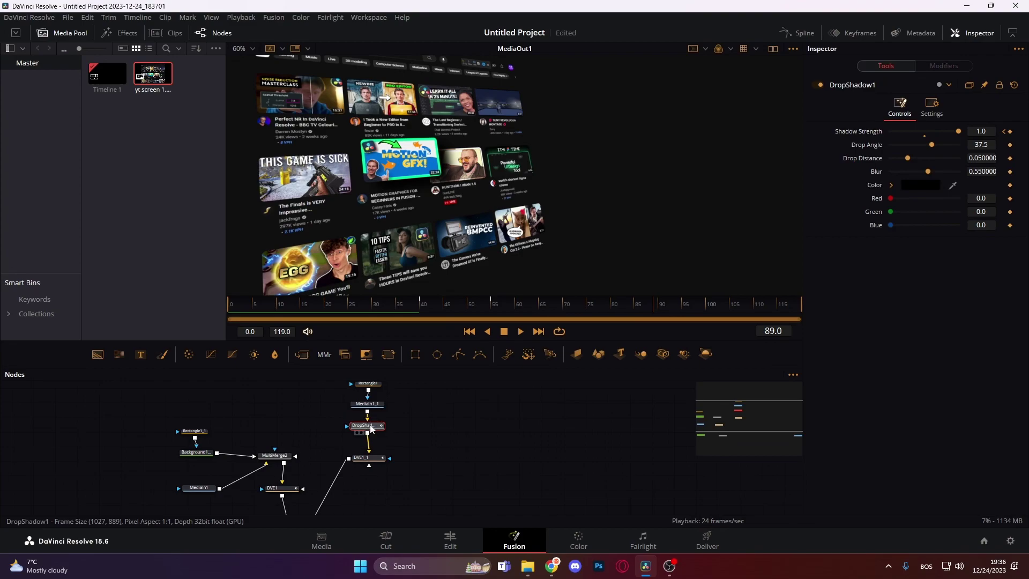
# - Add a Glow node after DropShadow1 and lower its Glow to 0.379
pyautogui.hotkey('shift', 'space')
pyautogui.write('dro')
pyautogui.press('BackSpace')
pyautogui.press('BackSpace')
pyautogui.press('BackSpace')
pyautogui.write('glow')
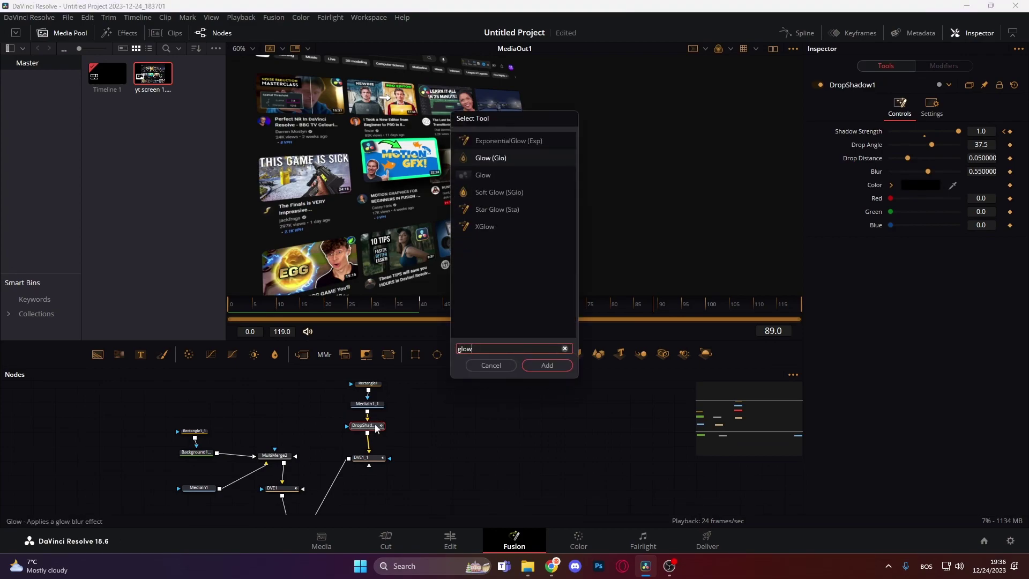
pyautogui.press('Return')
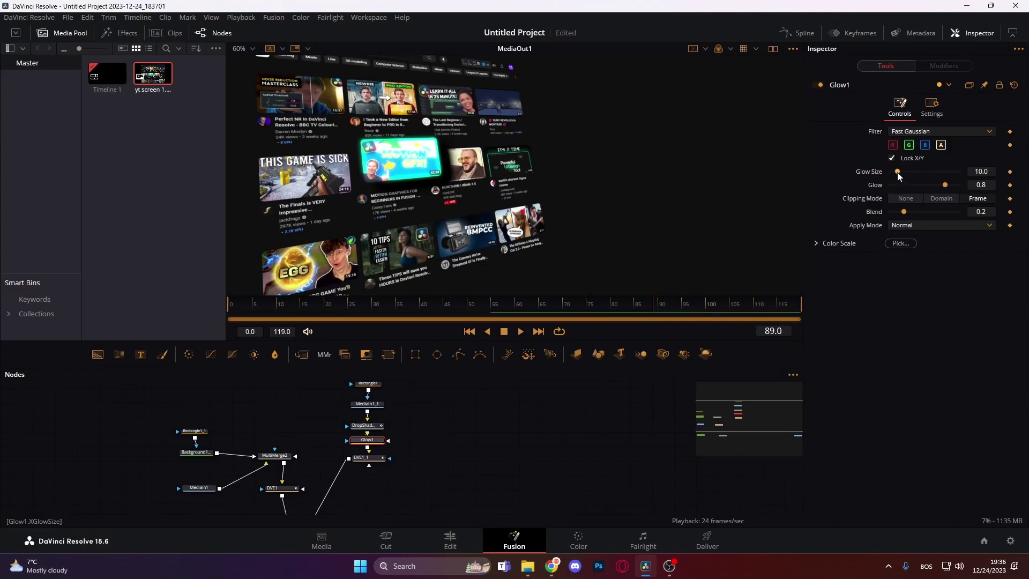
pyautogui.moveTo(981, 185)
pyautogui.mouseDown()
pyautogui.moveTo(951, 185)
pyautogui.moveTo(987, 185)
pyautogui.mouseUp()
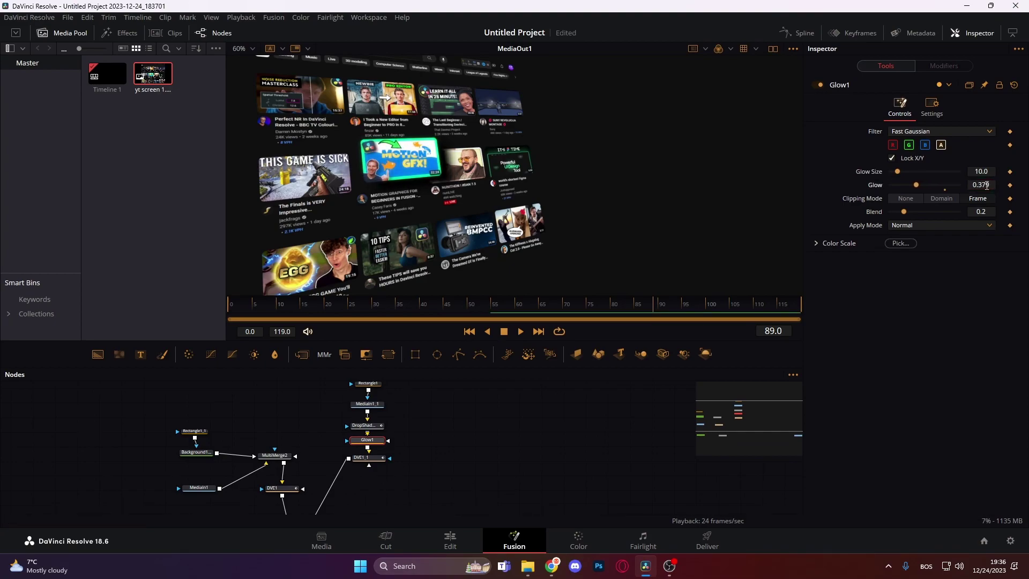
# - Key Glow from 0 at frame 40 to 0.379 at frame 55, then play from the start
pyautogui.moveTo(417, 306); pyautogui.dragTo(423, 315)
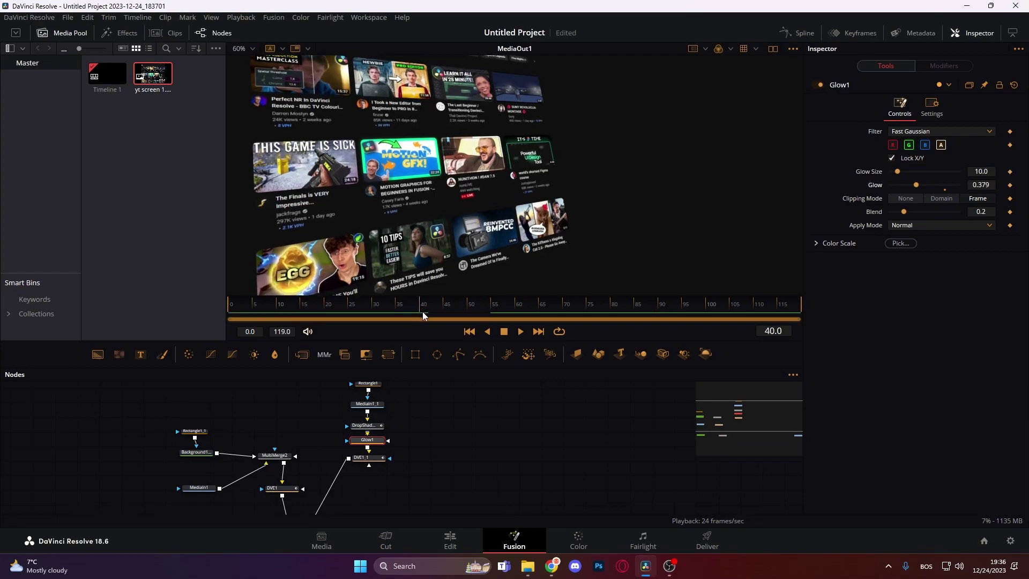
pyautogui.click(1010, 185)
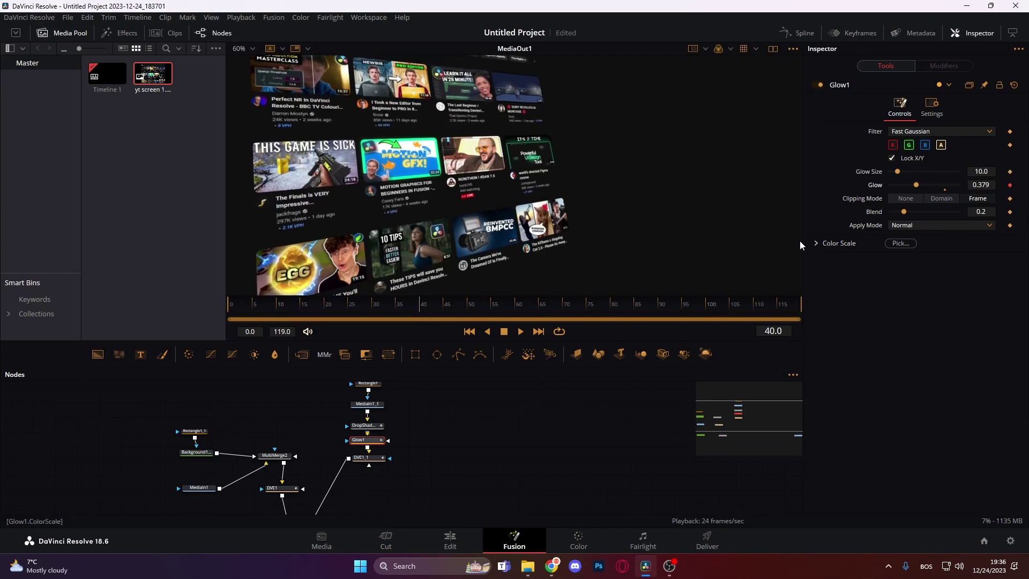
pyautogui.moveTo(472, 313); pyautogui.dragTo(493, 314)
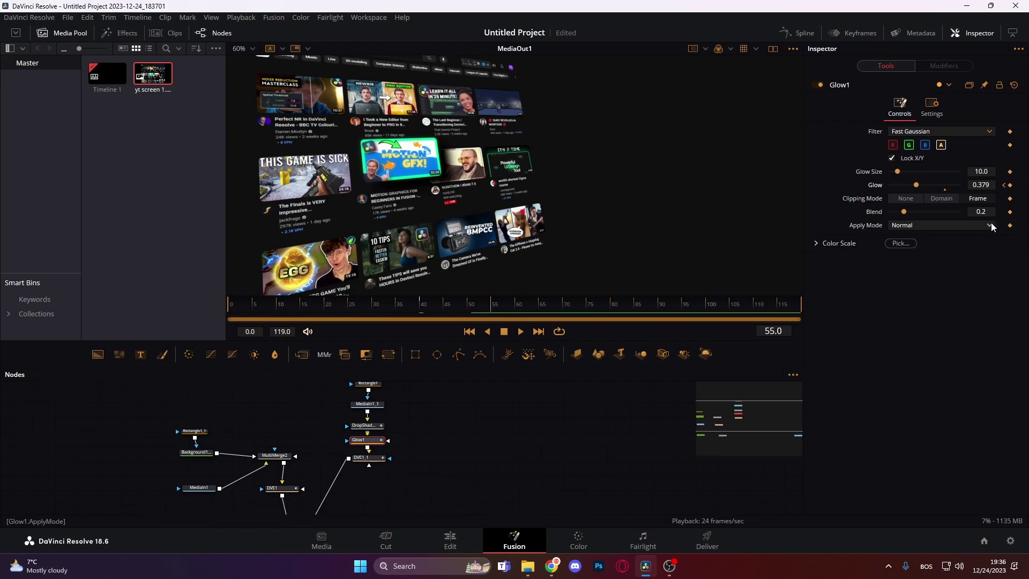
pyautogui.click(1009, 185)
pyautogui.click(1004, 186)
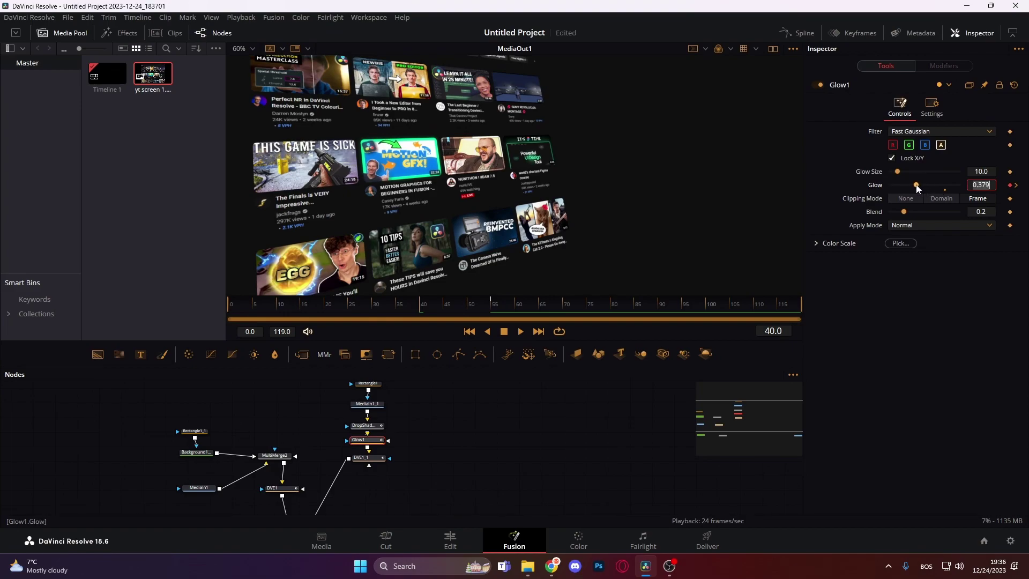
pyautogui.moveTo(917, 185); pyautogui.dragTo(890, 187)
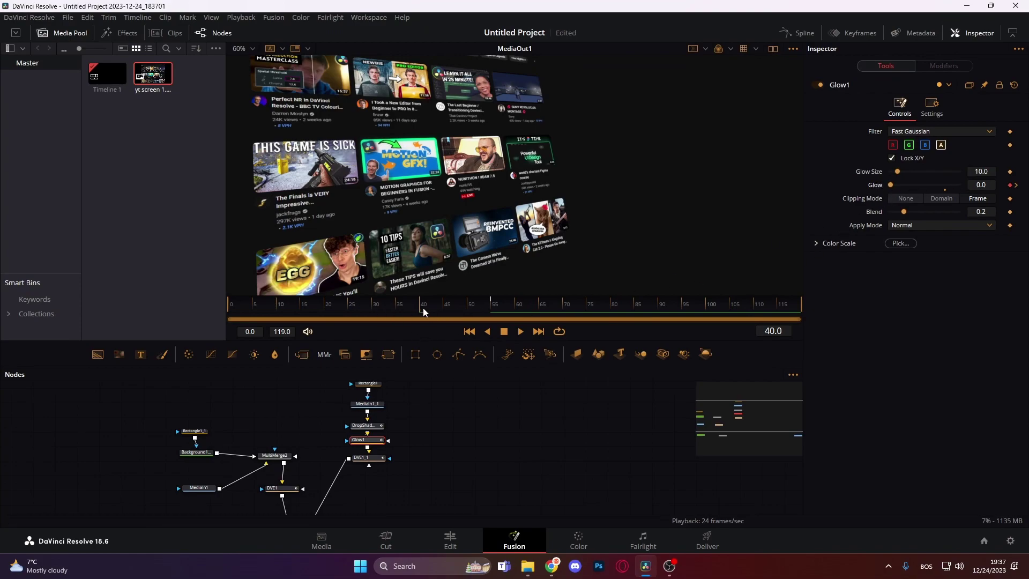
pyautogui.scroll(-3, 498, 186)
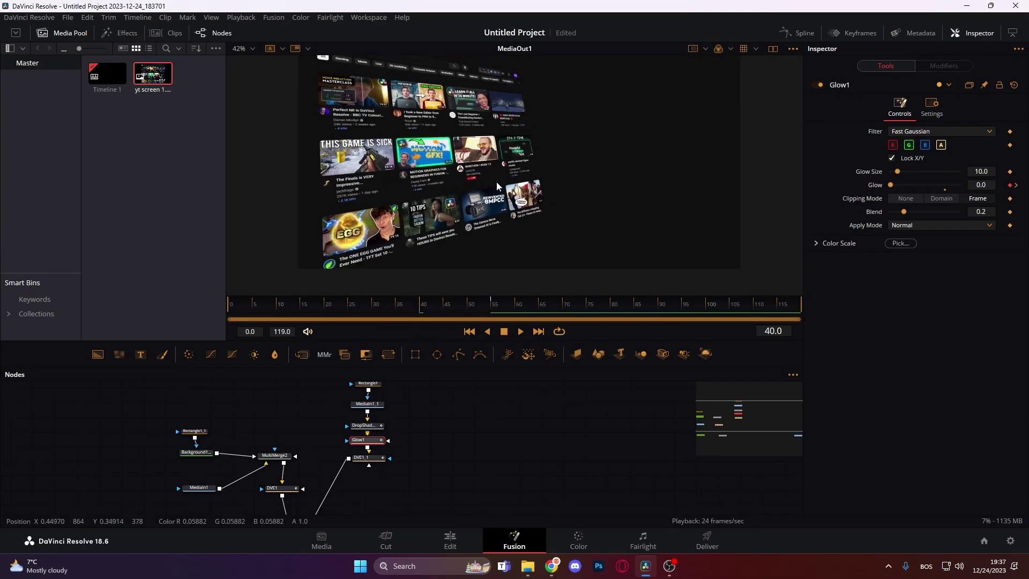
pyautogui.moveTo(432, 309); pyautogui.dragTo(179, 317)
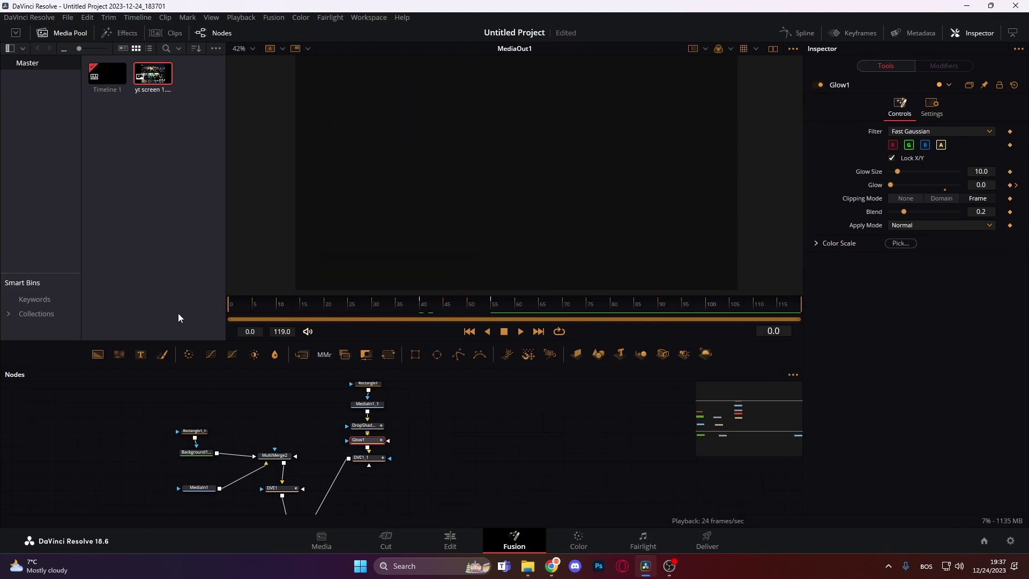
pyautogui.click(518, 333)
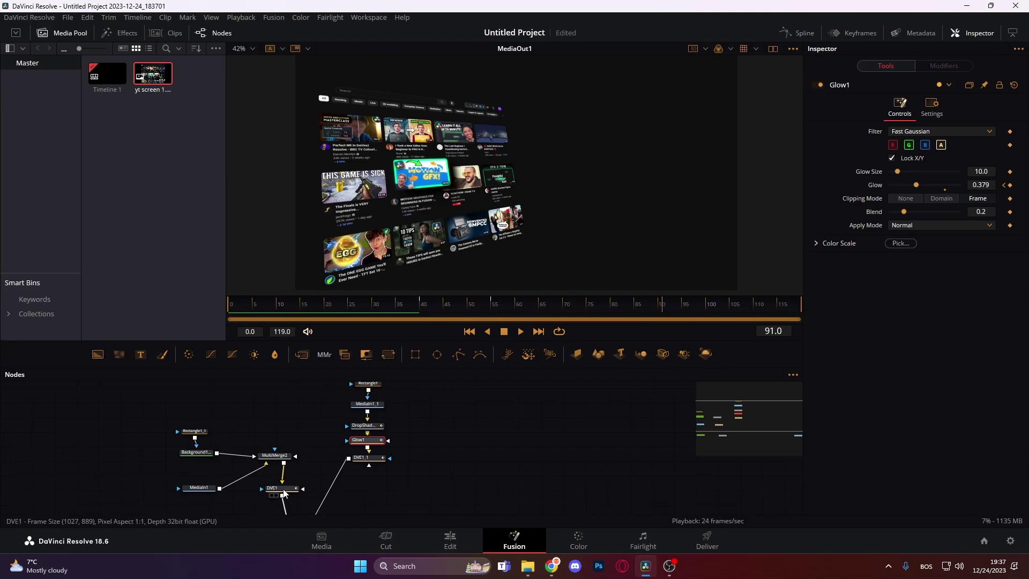
# - Ease all DVE1 Z Pivot keys with Ease In 61.4 and Ease Out 53.9, then play back
pyautogui.click(284, 493)
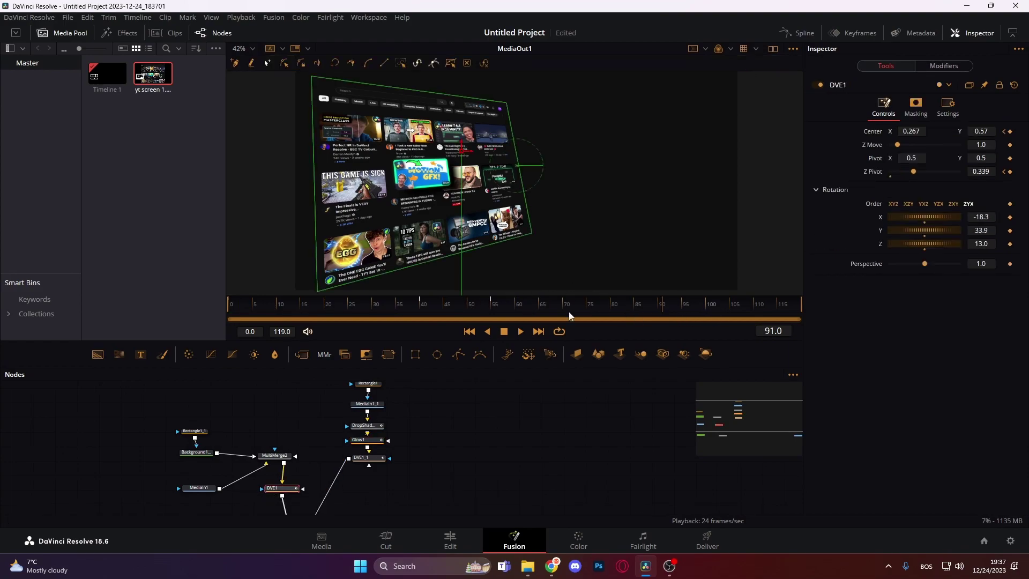
pyautogui.click(797, 33)
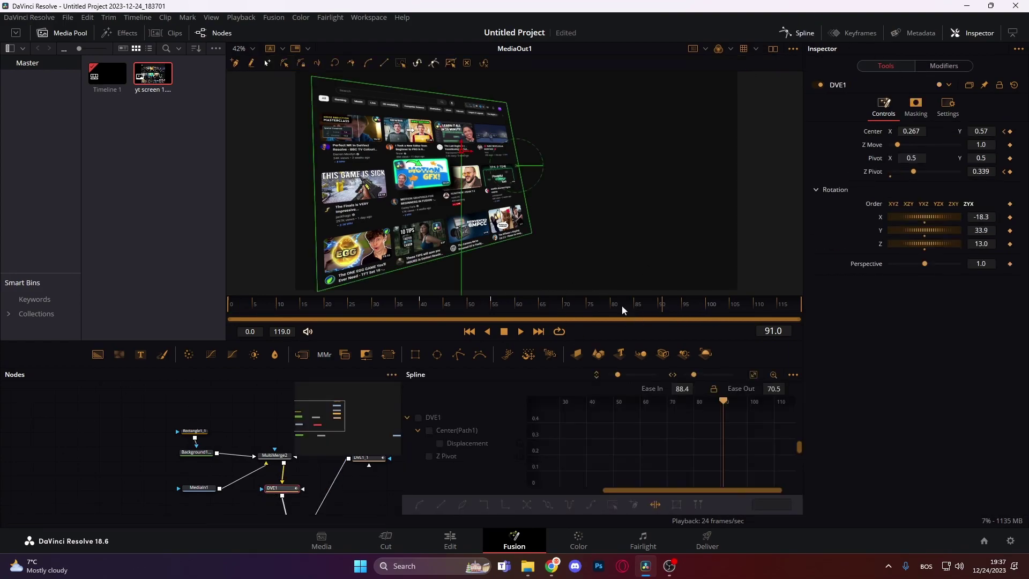
pyautogui.click(429, 456)
pyautogui.click(753, 374)
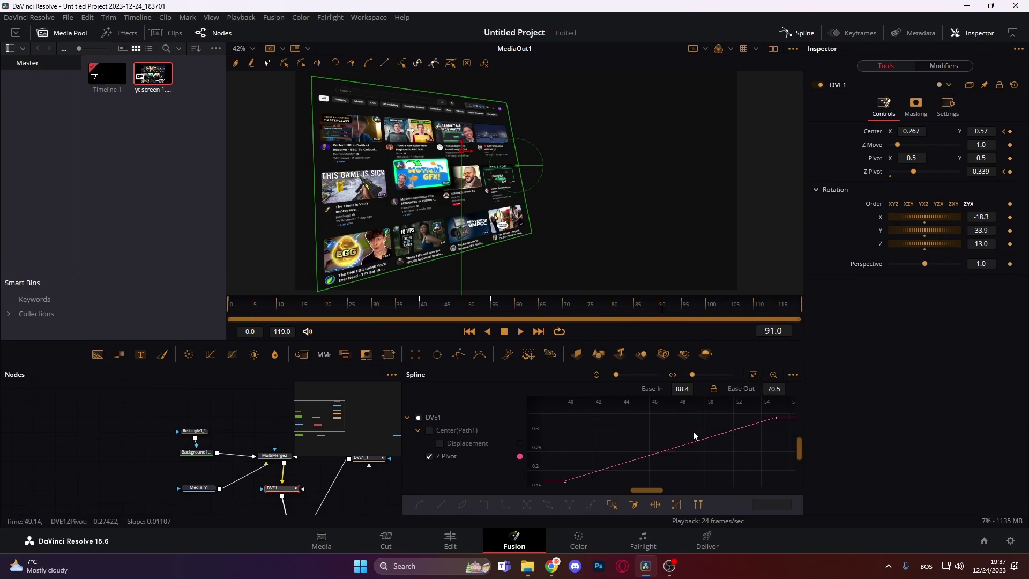
pyautogui.click(612, 505)
pyautogui.moveTo(682, 389); pyautogui.dragTo(703, 387)
pyautogui.moveTo(773, 388); pyautogui.dragTo(787, 387)
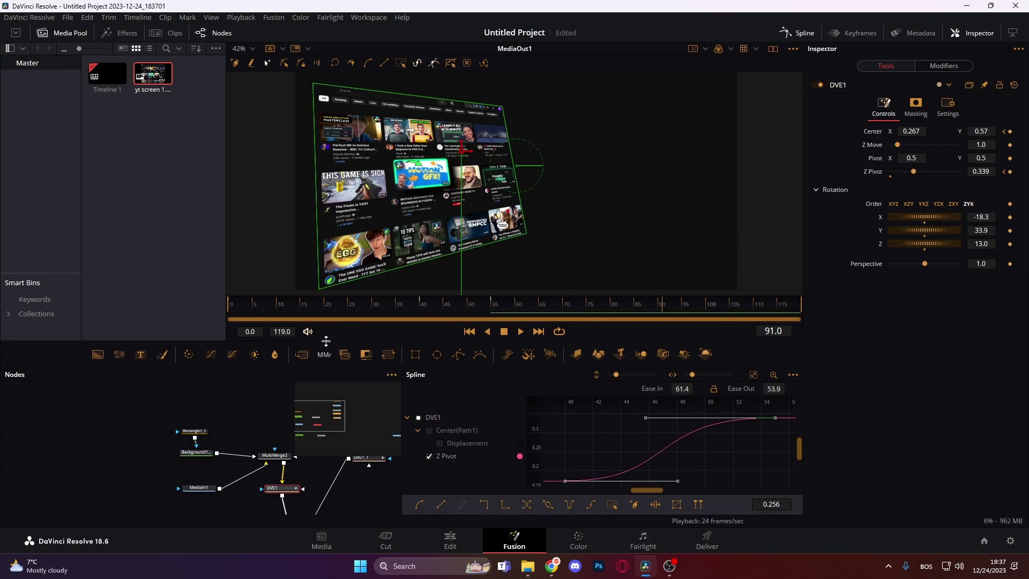
pyautogui.moveTo(441, 305); pyautogui.dragTo(231, 307)
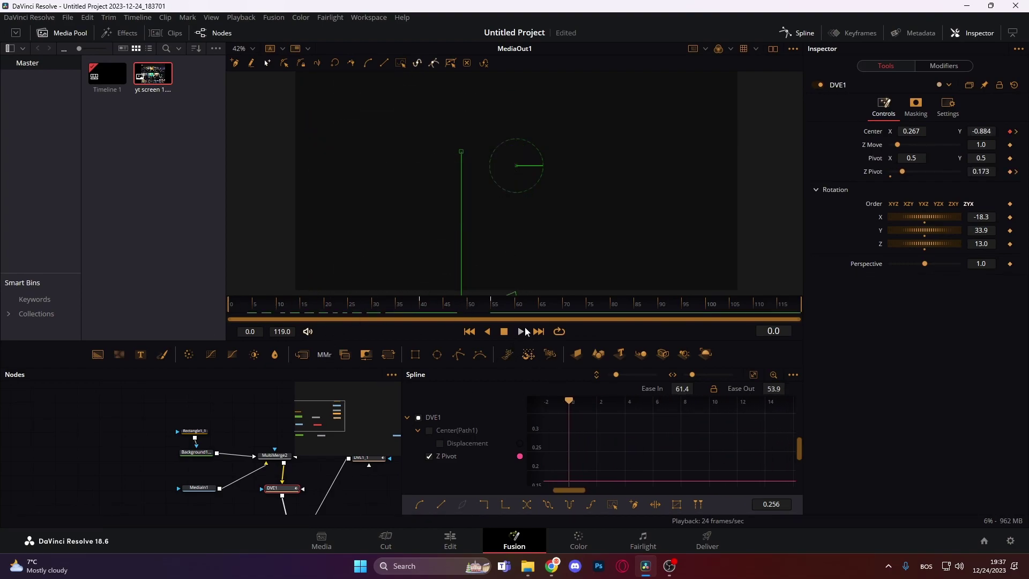
pyautogui.click(525, 332)
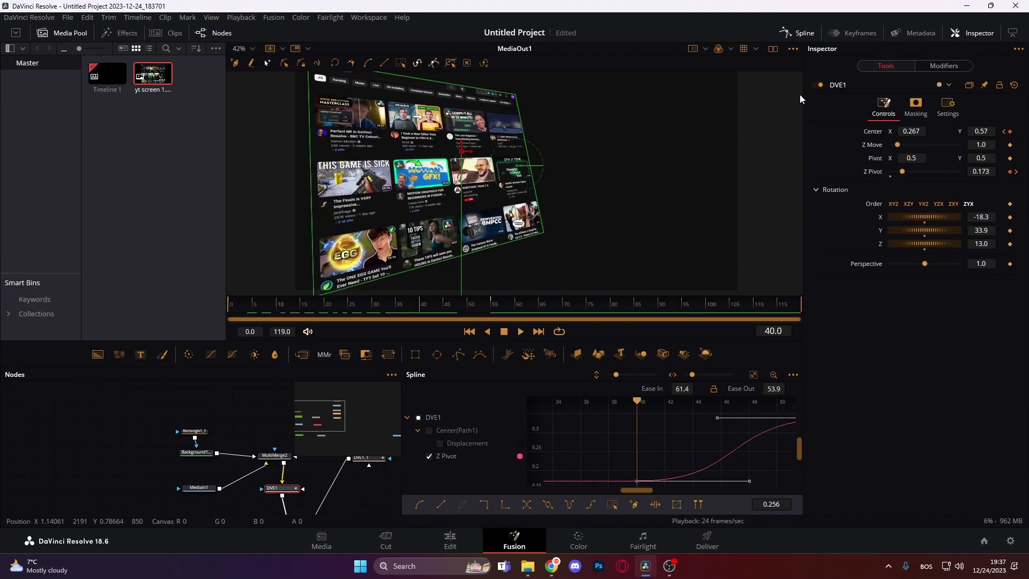
# - Hide the Spline curve editor so the whole Fusion node graph is visible again
pyautogui.click(801, 34)
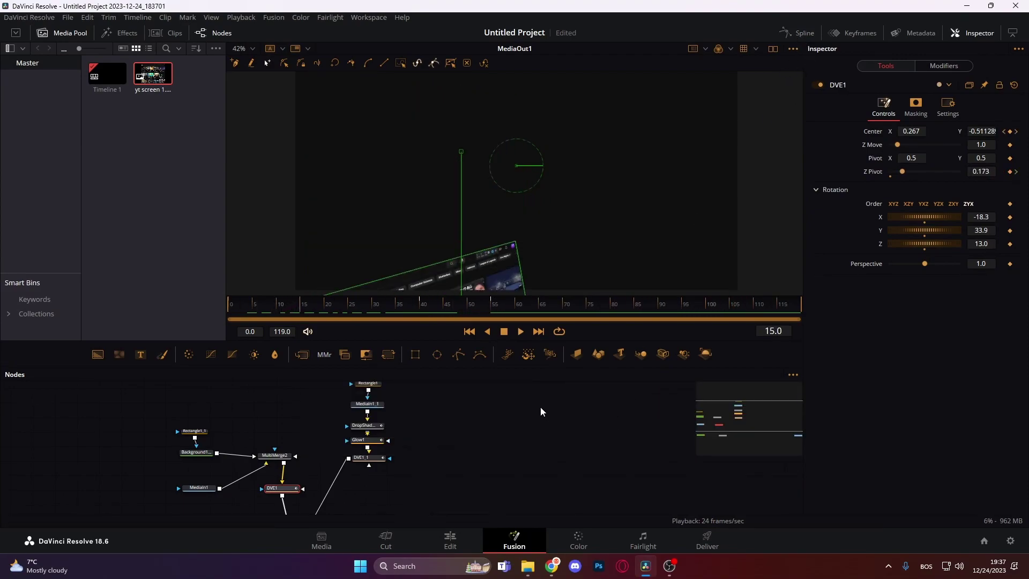